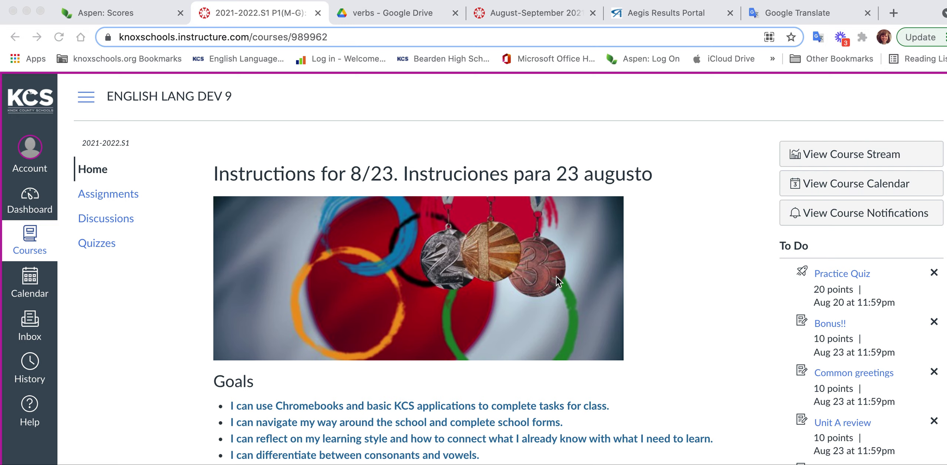
scroll(556, 276, down, 2)
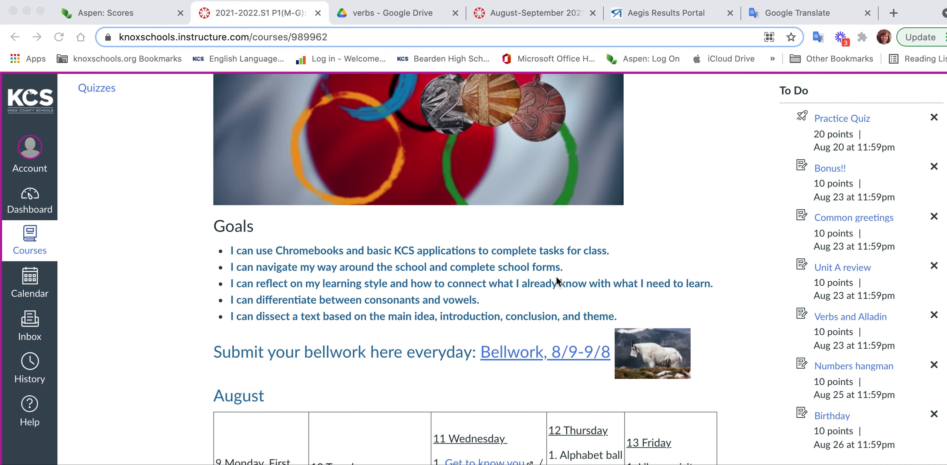
scroll(556, 276, down, 2)
scroll(557, 276, down, 2)
scroll(557, 275, down, 1)
scroll(557, 275, down, 1)
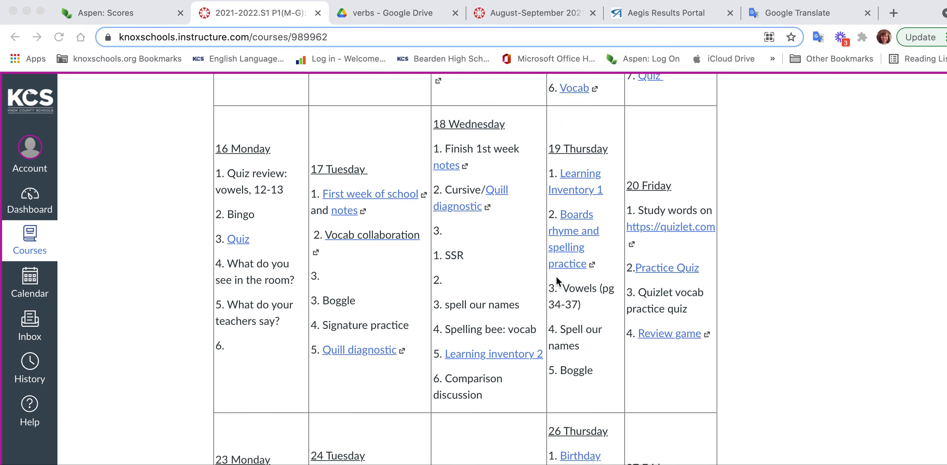
scroll(557, 275, down, 2)
scroll(557, 275, down, 2)
scroll(556, 275, down, 1)
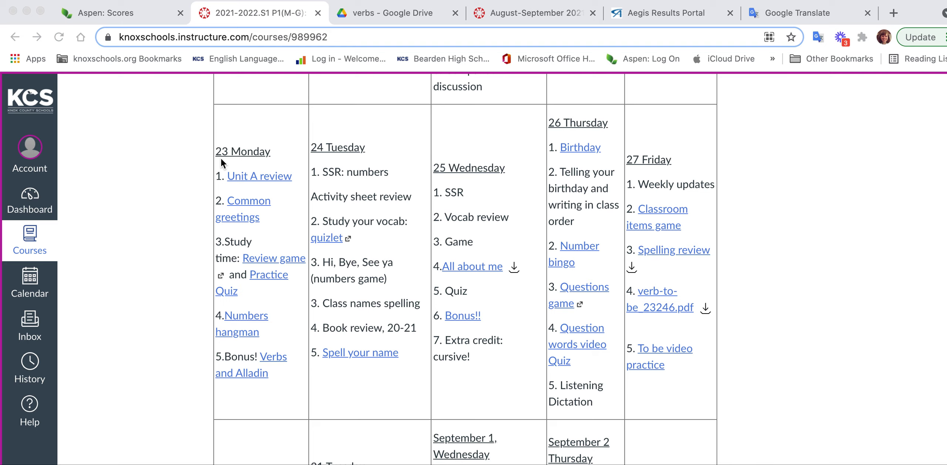
Open the Unit A review assignment under 23 Monday and reload its page.
click(241, 176)
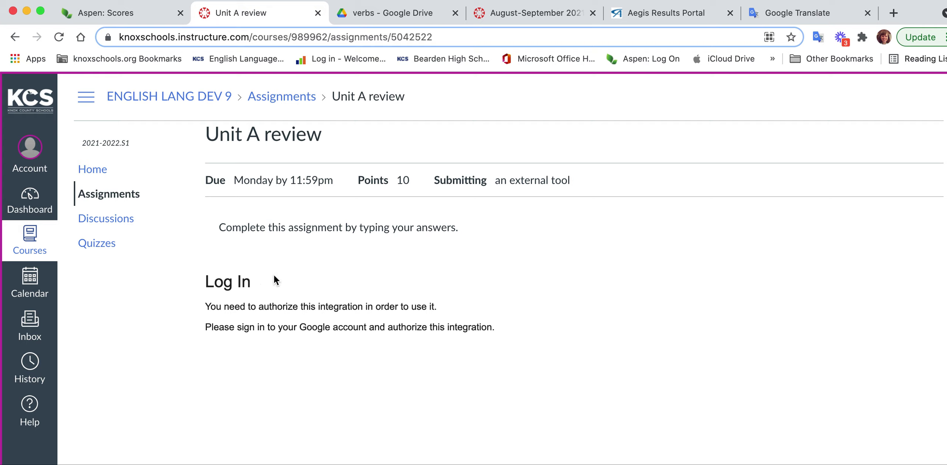
scroll(274, 279, down, 1)
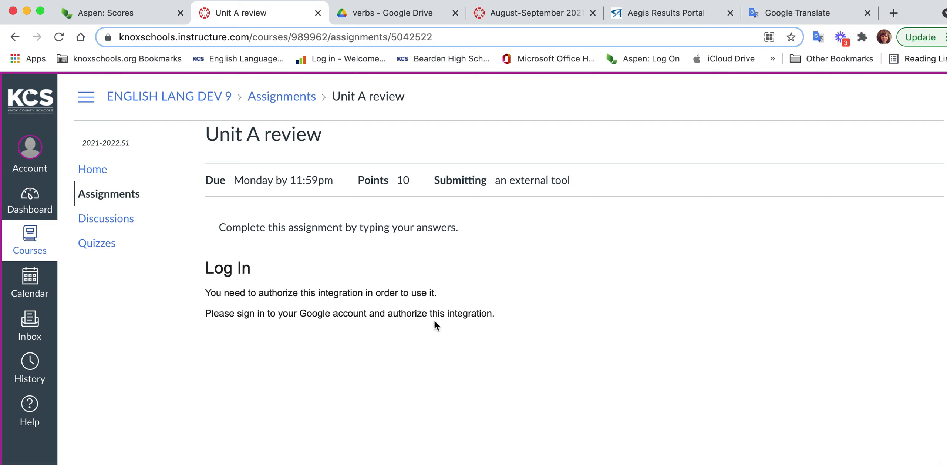
scroll(434, 320, up, 1)
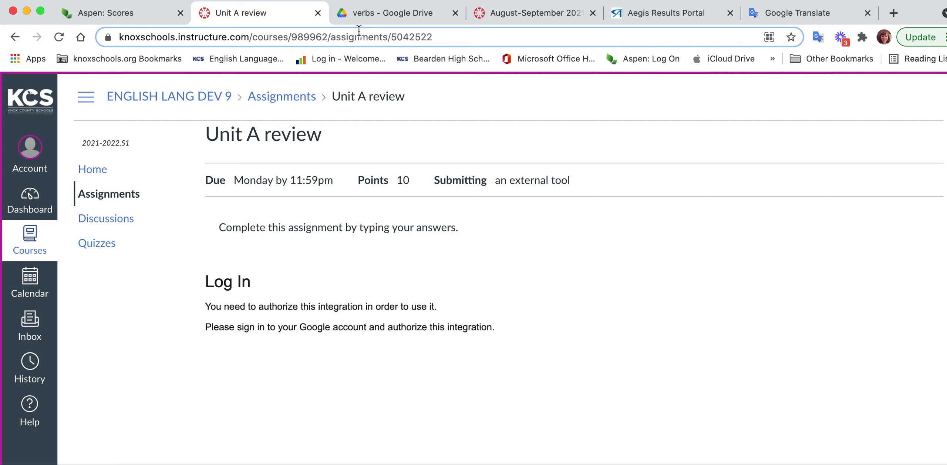
scroll(756, 405, down, 1)
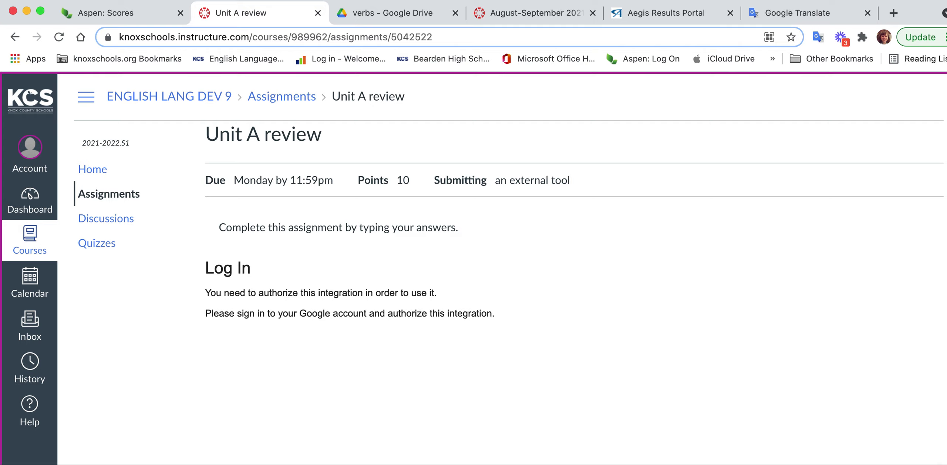
key(super+r)
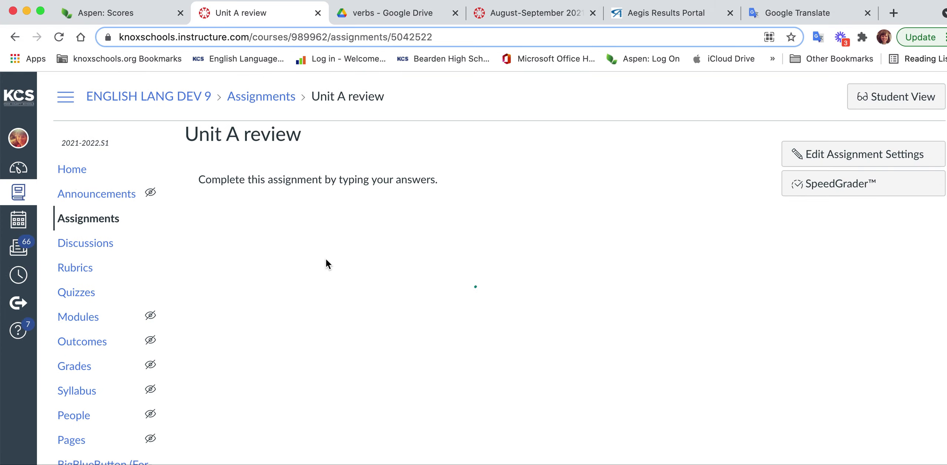
scroll(326, 263, down, 2)
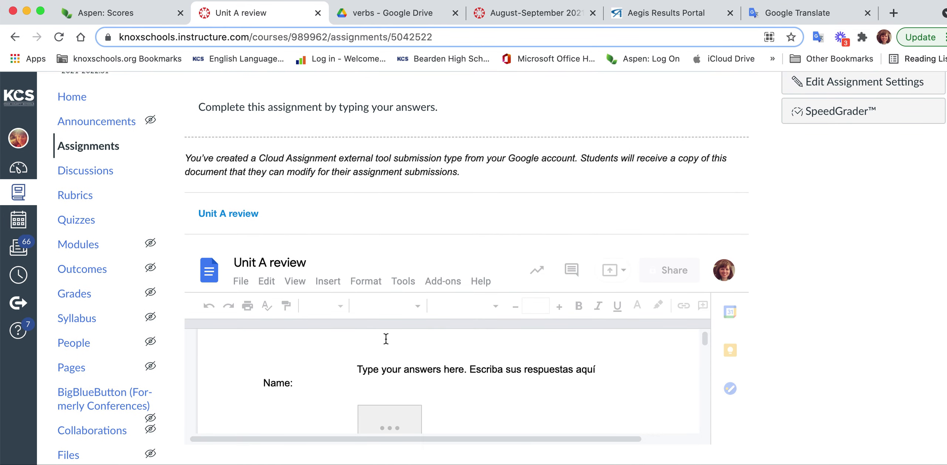
scroll(386, 341, down, 2)
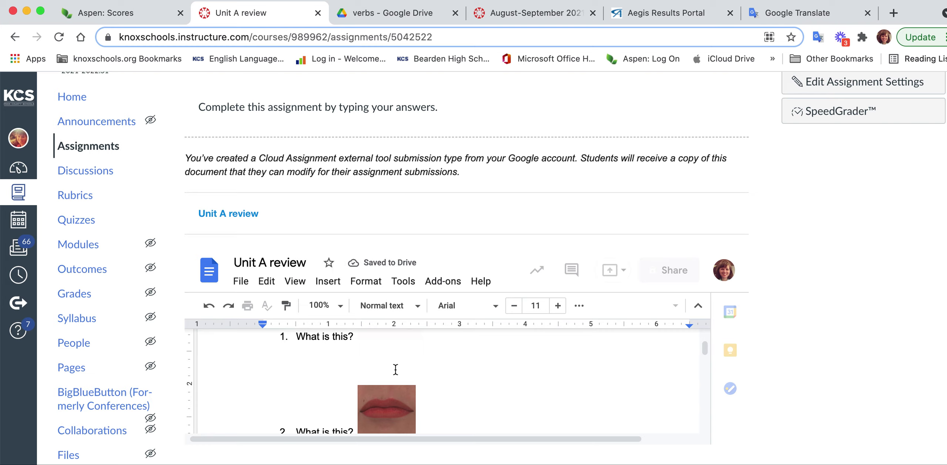
scroll(395, 367, up, 2)
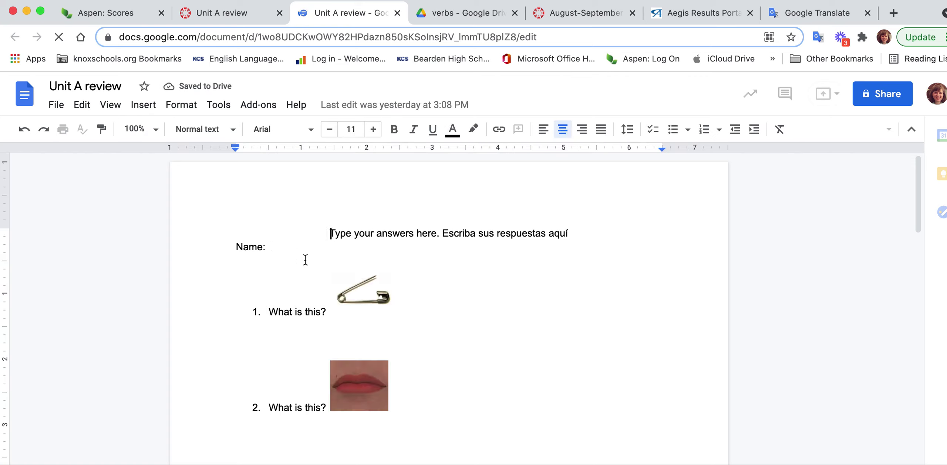
Enter the name after 'Name:' and answer question 1 with 'This is a pin.'.
click(270, 247)
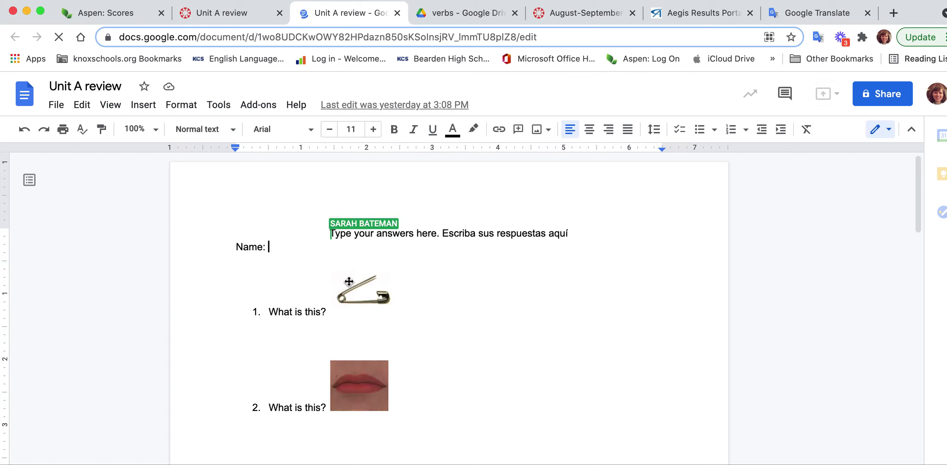
text(Ms. Ba)
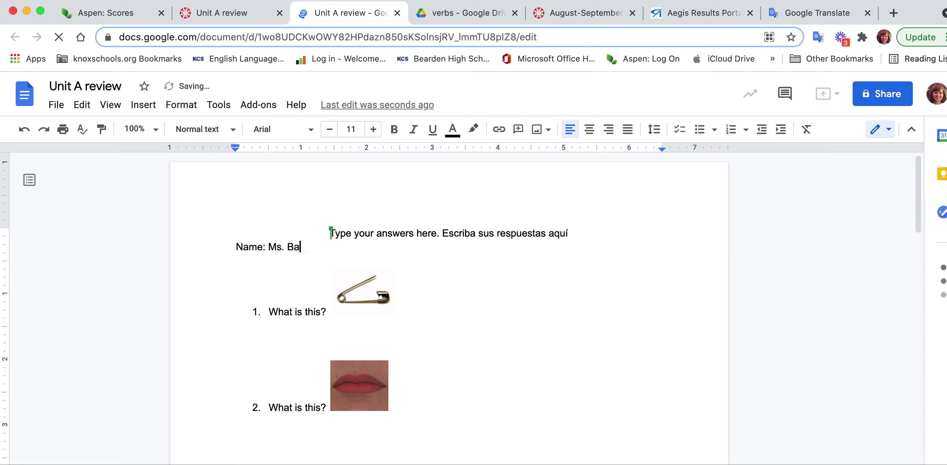
text(e)
key(BackSpace)
text(teman)
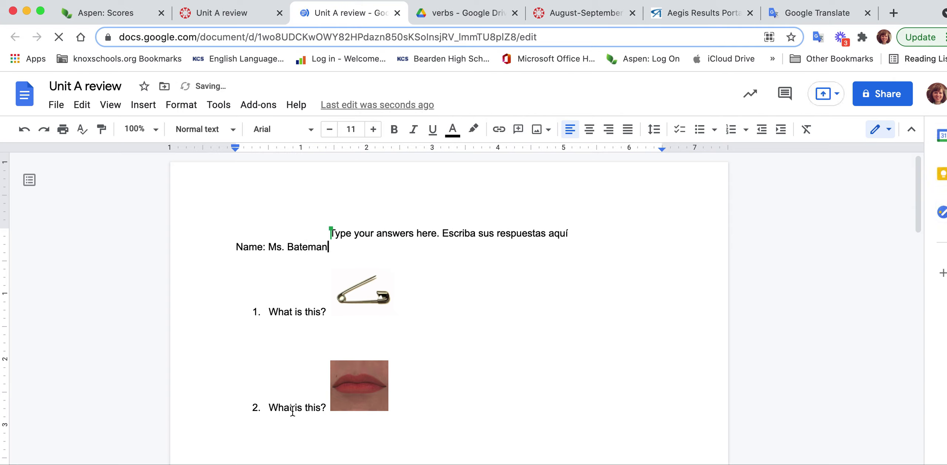
click(289, 338)
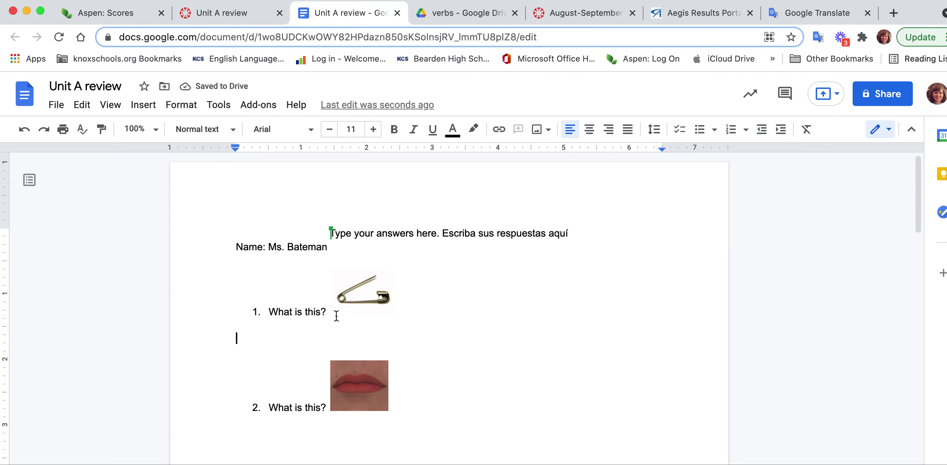
text(This is )
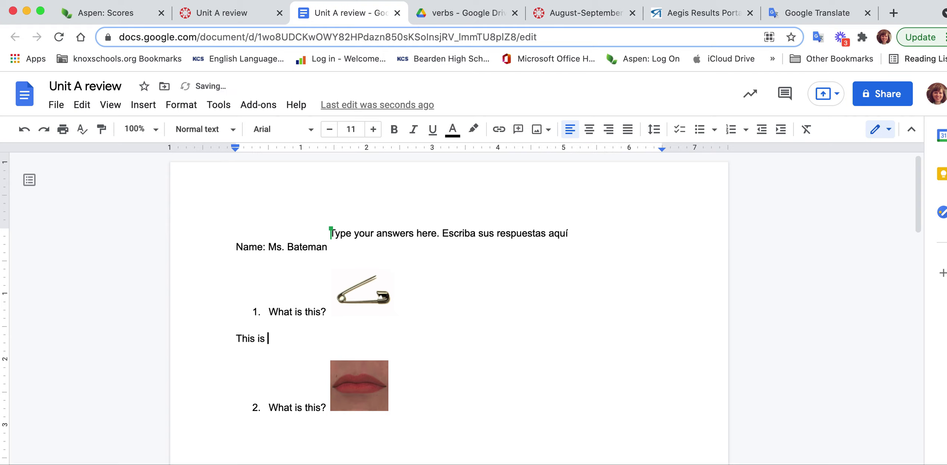
text(a pin)
text(.)
scroll(329, 362, down, 2)
scroll(329, 362, down, 2)
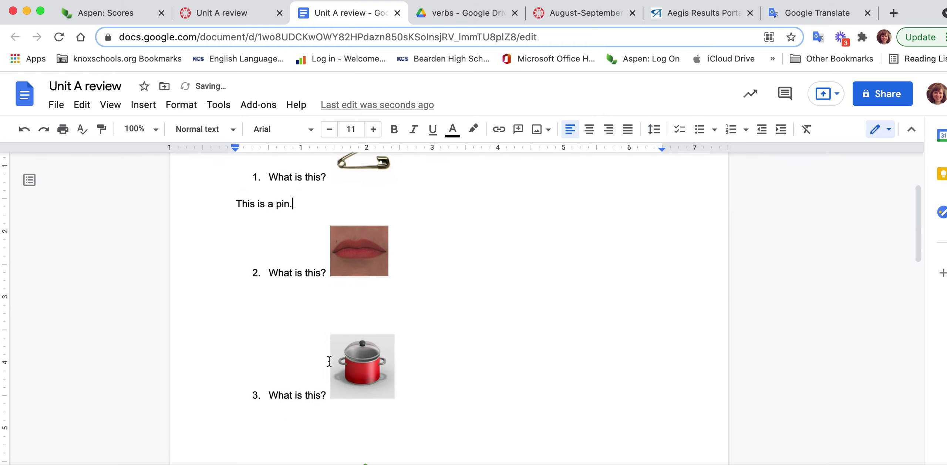
scroll(329, 361, down, 2)
scroll(296, 317, down, 1)
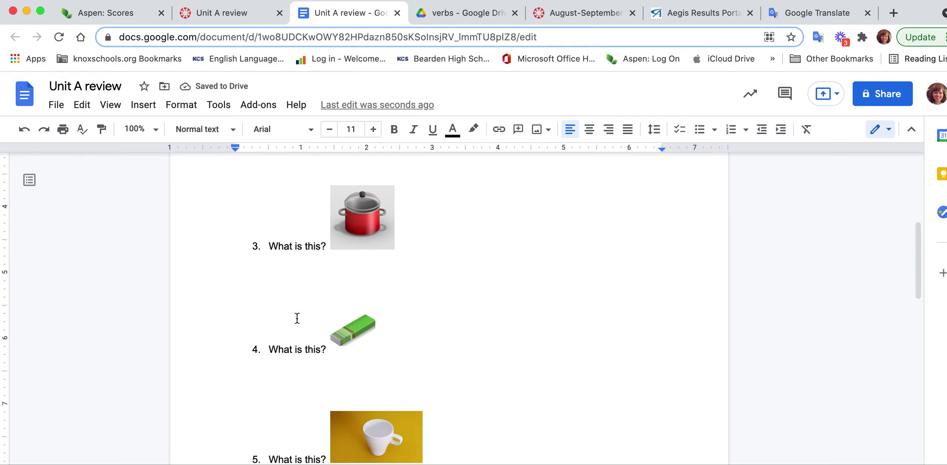
scroll(296, 321, down, 2)
scroll(285, 311, down, 2)
scroll(286, 311, down, 1)
scroll(285, 311, down, 2)
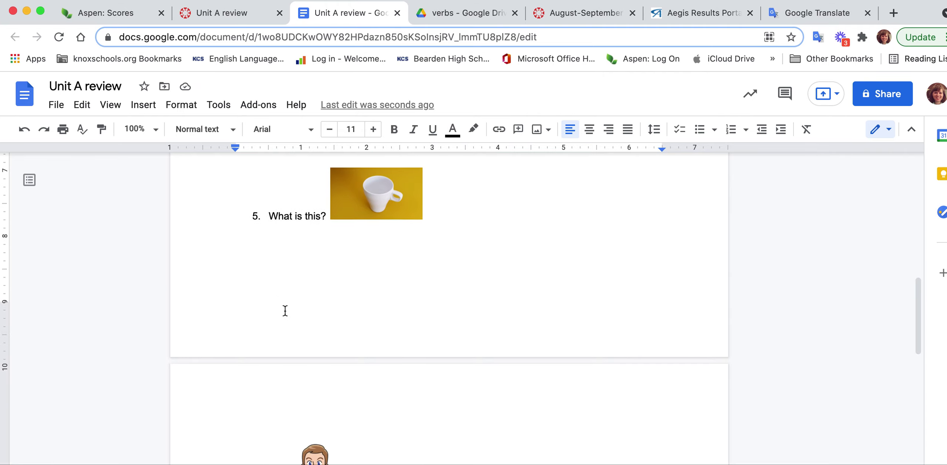
scroll(285, 311, down, 2)
scroll(285, 311, down, 1)
scroll(285, 311, down, 2)
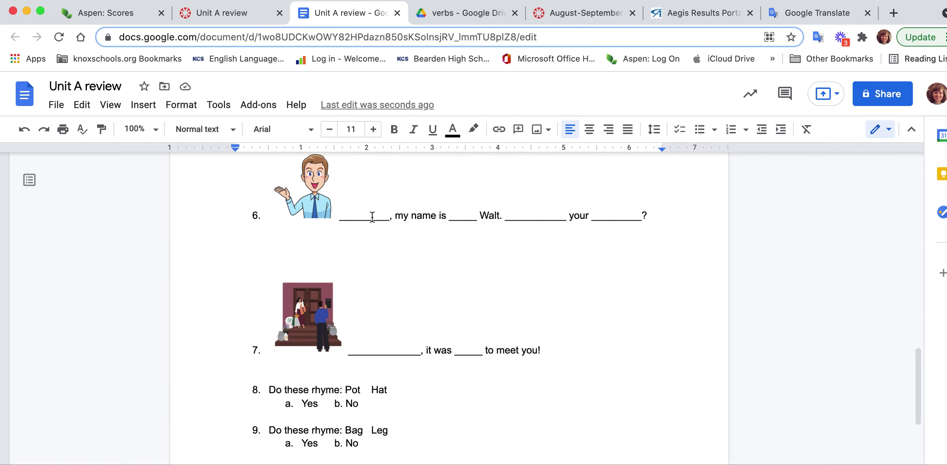
scroll(295, 205, down, 1)
scroll(295, 205, up, 1)
scroll(295, 206, up, 2)
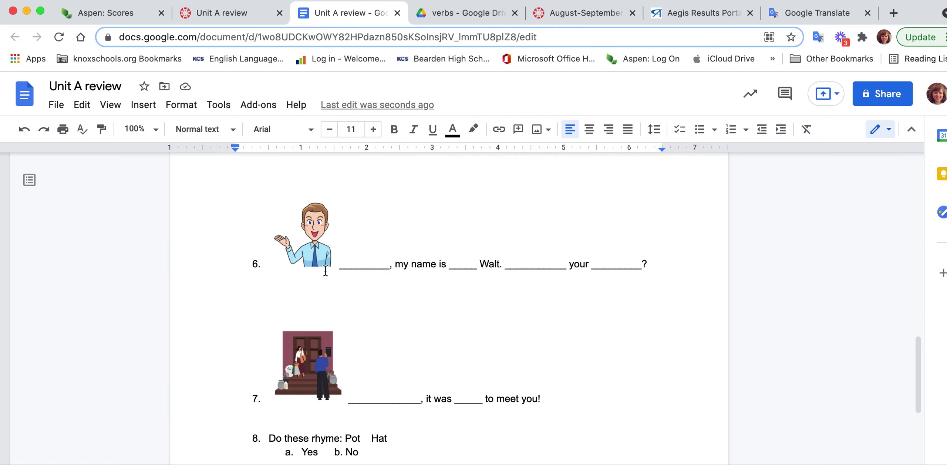
drag(390, 266, 339, 266)
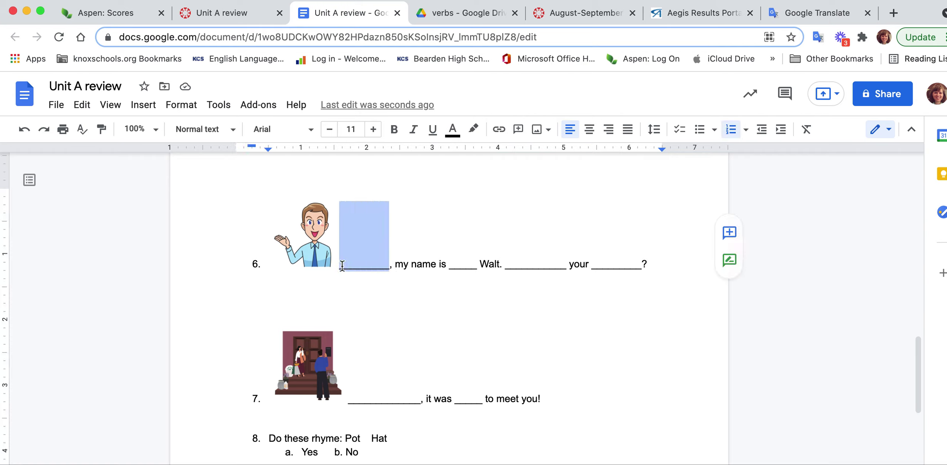
text(Hello)
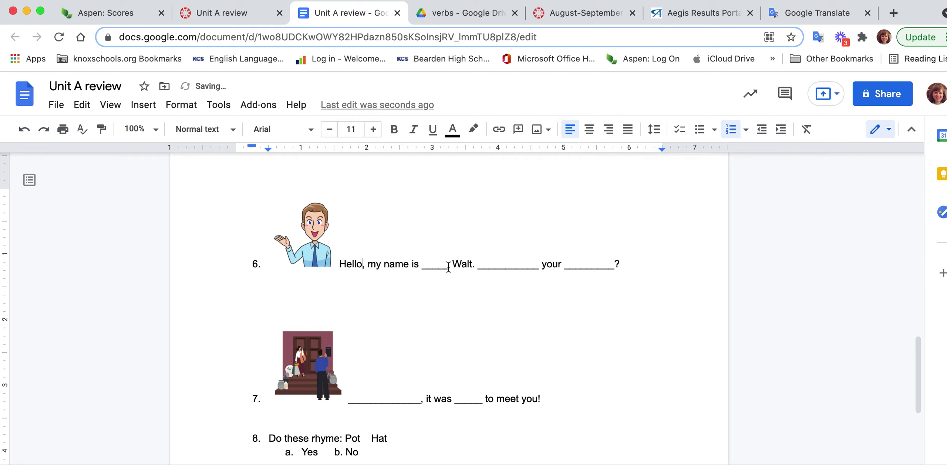
drag(449, 266, 424, 268)
text(Mr.)
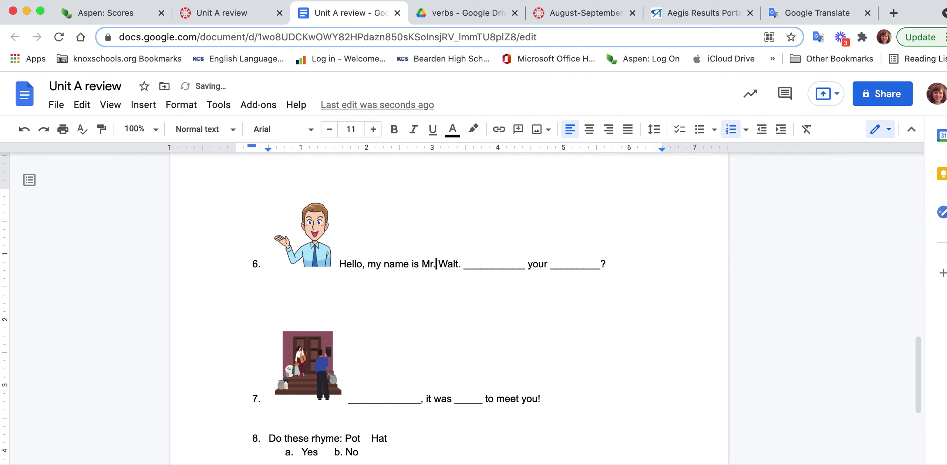
text( Mrs)
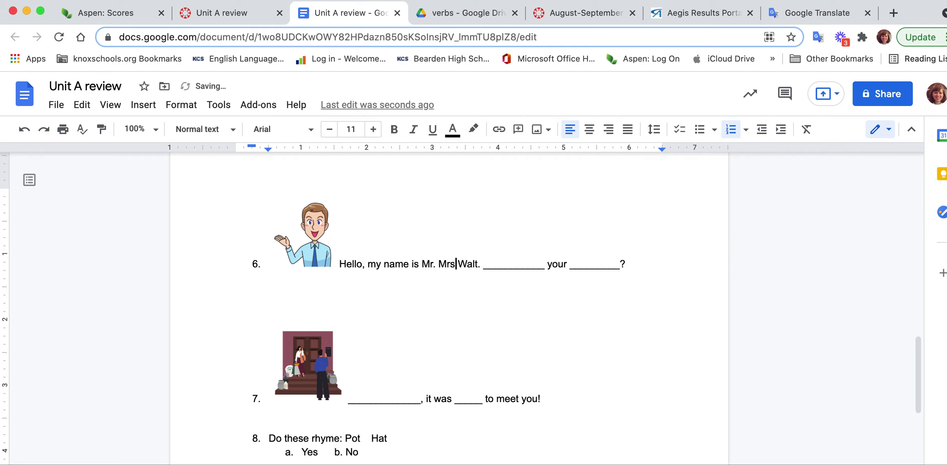
text(.)
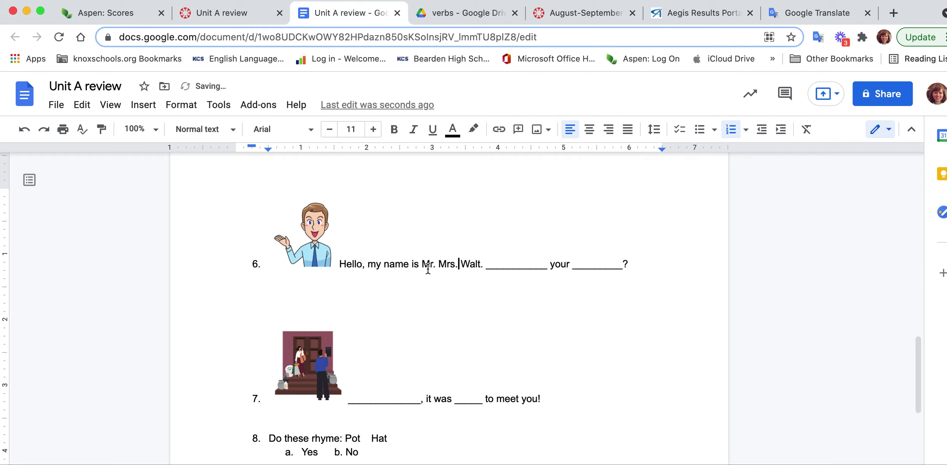
drag(460, 264, 422, 264)
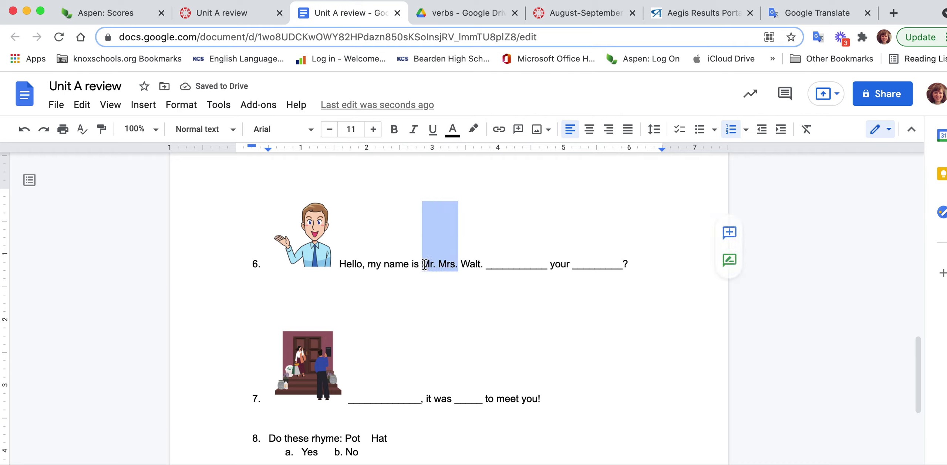
key(BackSpace)
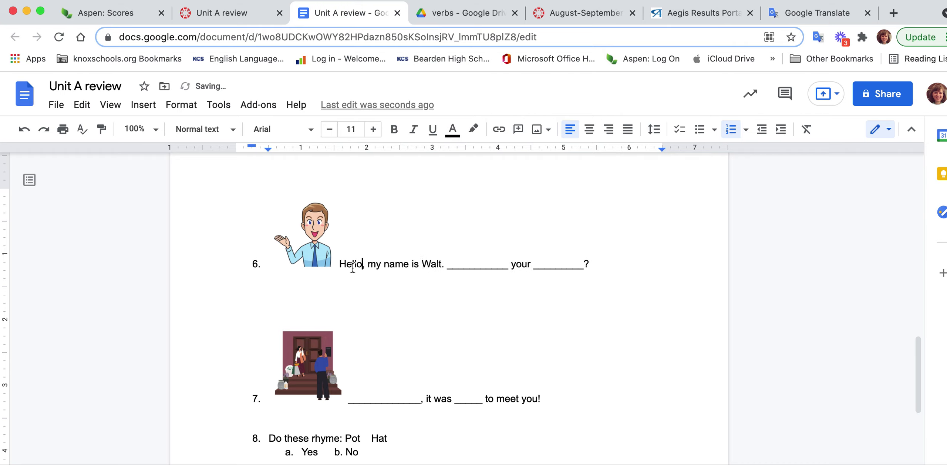
drag(362, 265, 341, 267)
key(BackSpace)
text(_________)
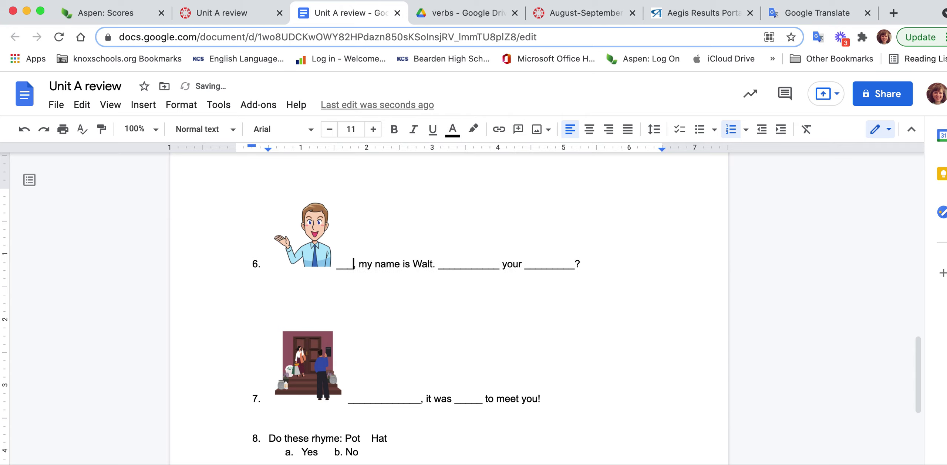
text(_)
scroll(387, 368, down, 2)
scroll(387, 368, down, 1)
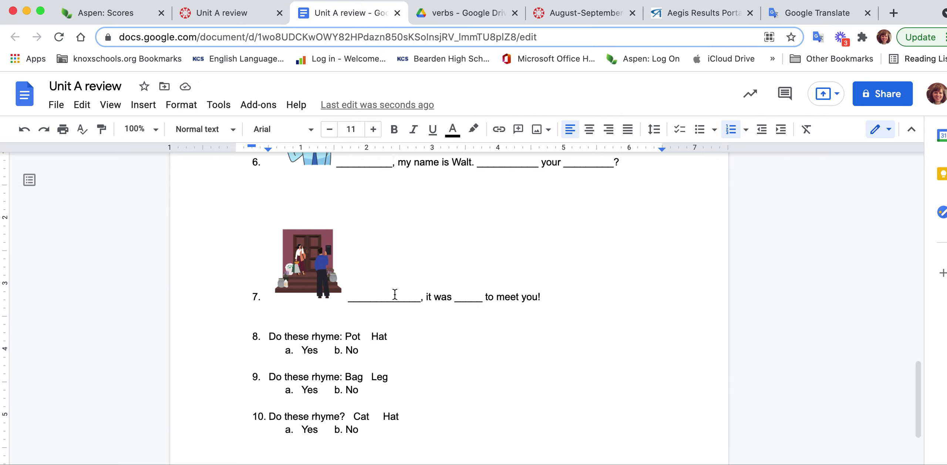
mouse_move(421, 299)
mouse_down()
mouse_move(346, 304)
mouse_move(350, 298)
mouse_up()
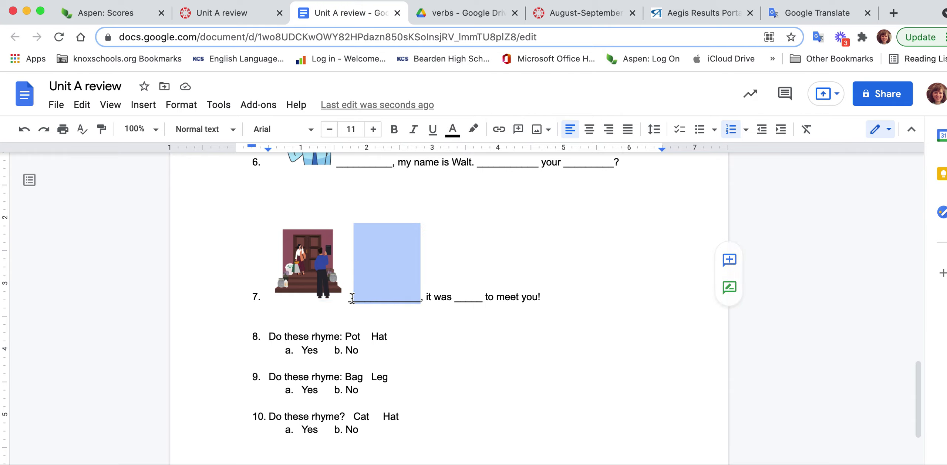
text(Good)
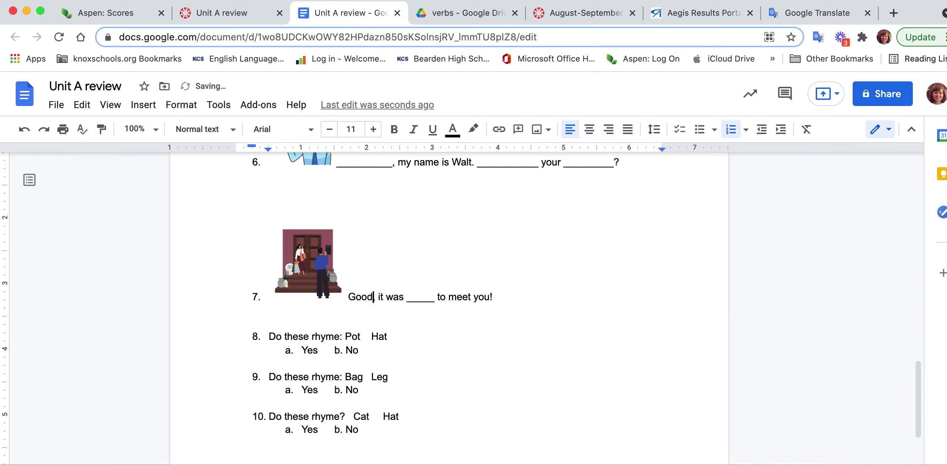
text(bye,)
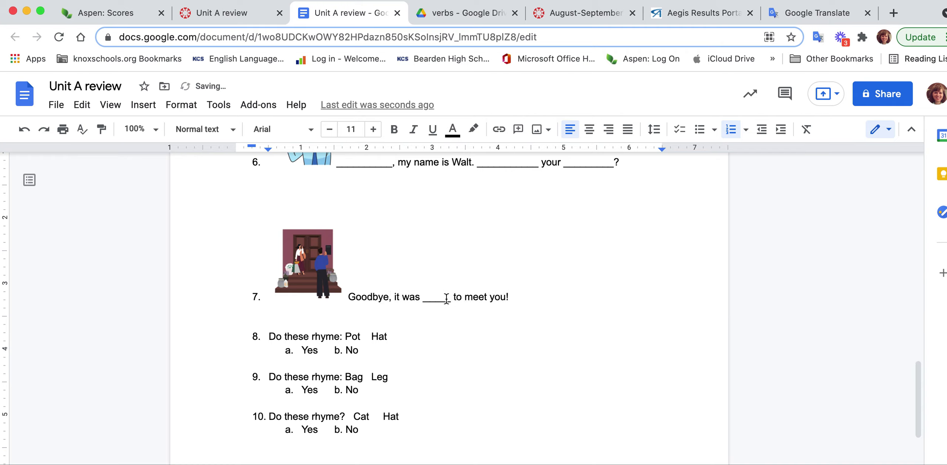
drag(451, 299, 423, 299)
text(ni)
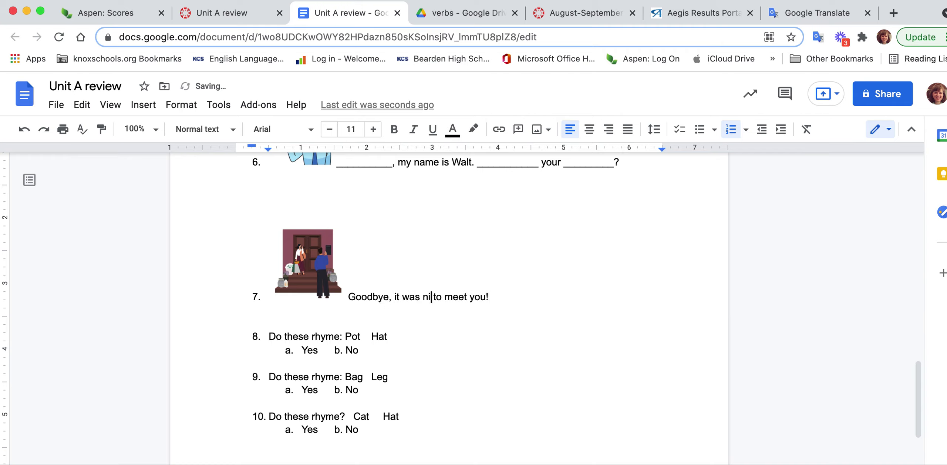
text(ce)
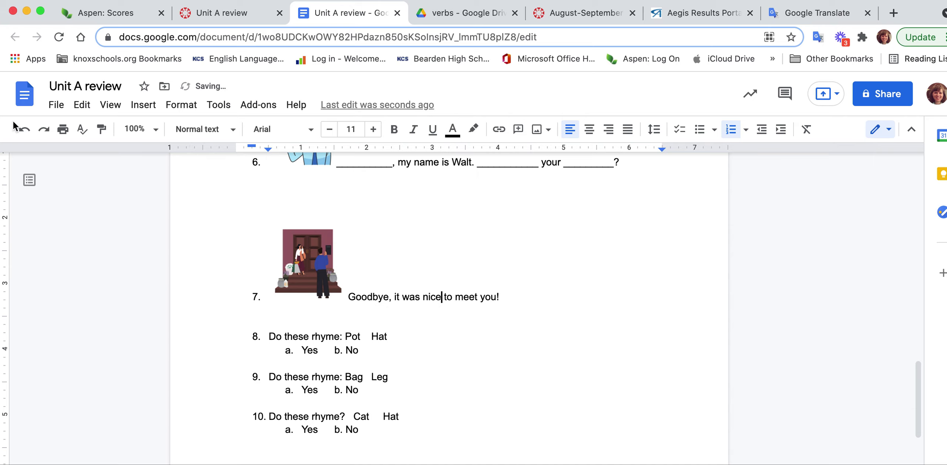
click(23, 129)
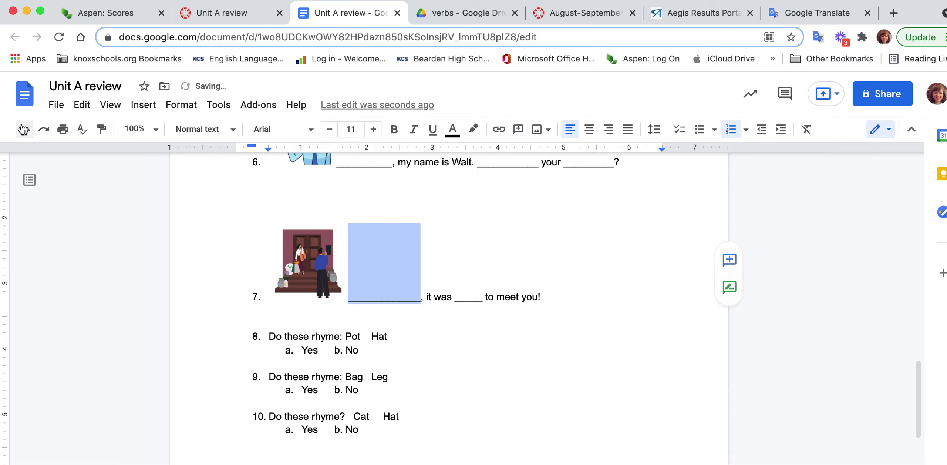
click(338, 349)
scroll(341, 348, down, 1)
scroll(341, 348, down, 1)
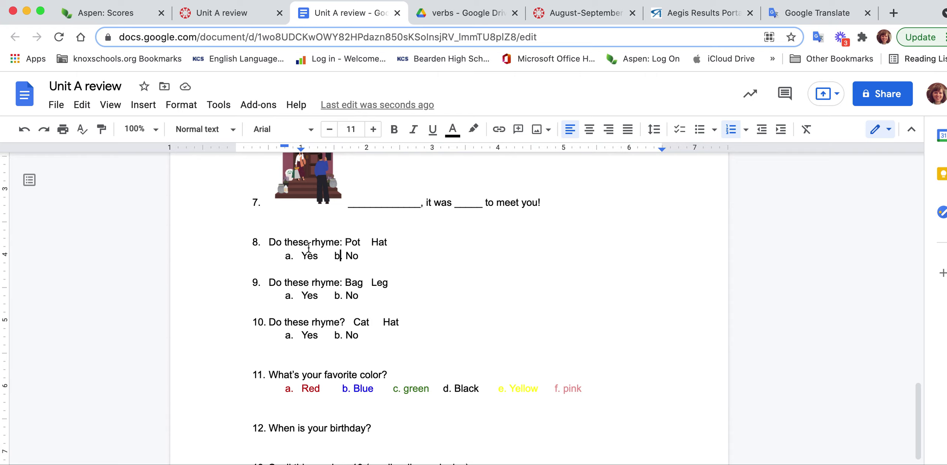
scroll(394, 252, down, 1)
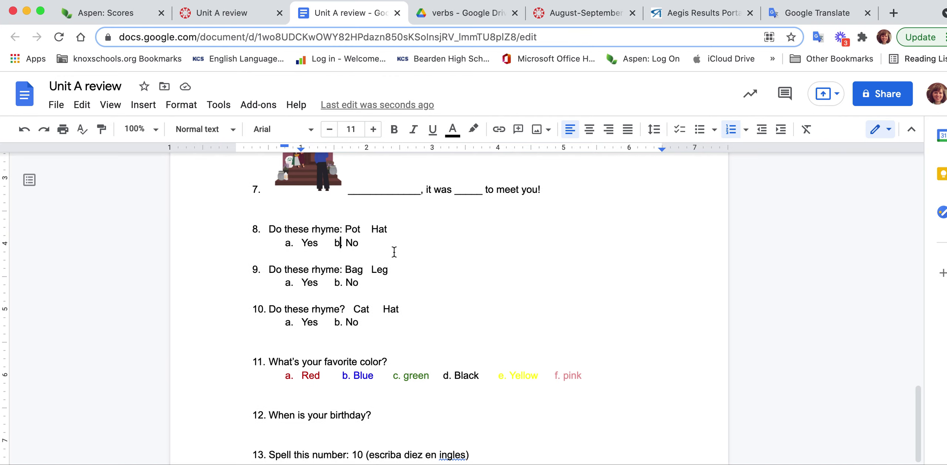
text(f)
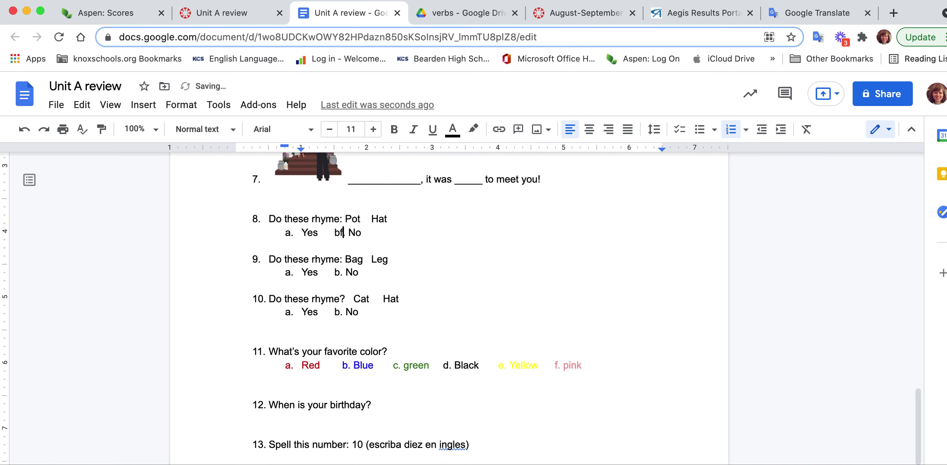
key(BackSpace)
text(.)
drag(361, 232, 336, 235)
click(395, 131)
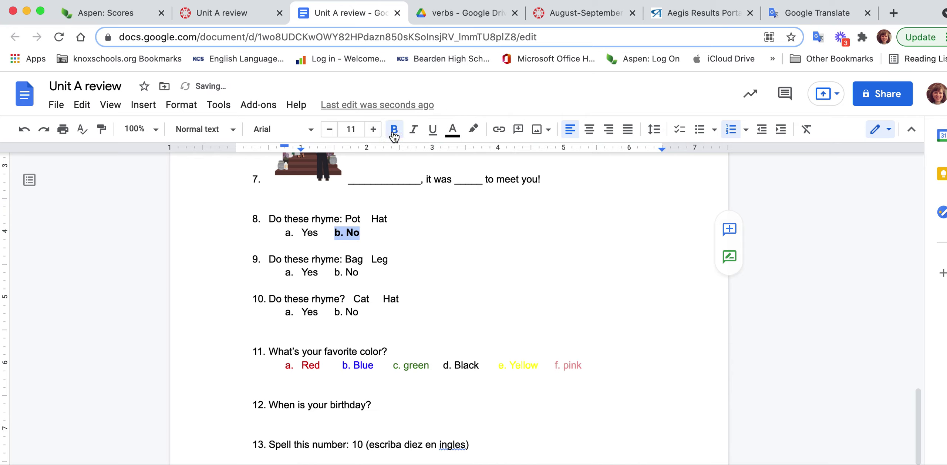
click(472, 130)
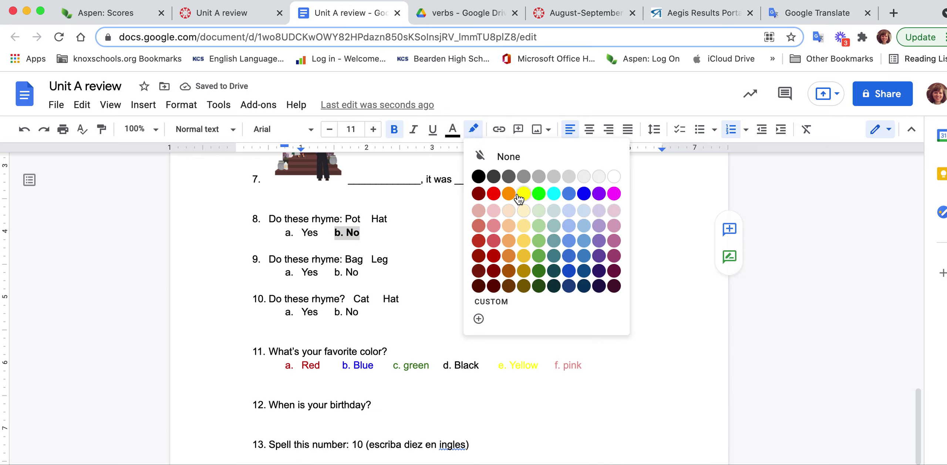
click(517, 194)
click(406, 245)
scroll(406, 245, down, 2)
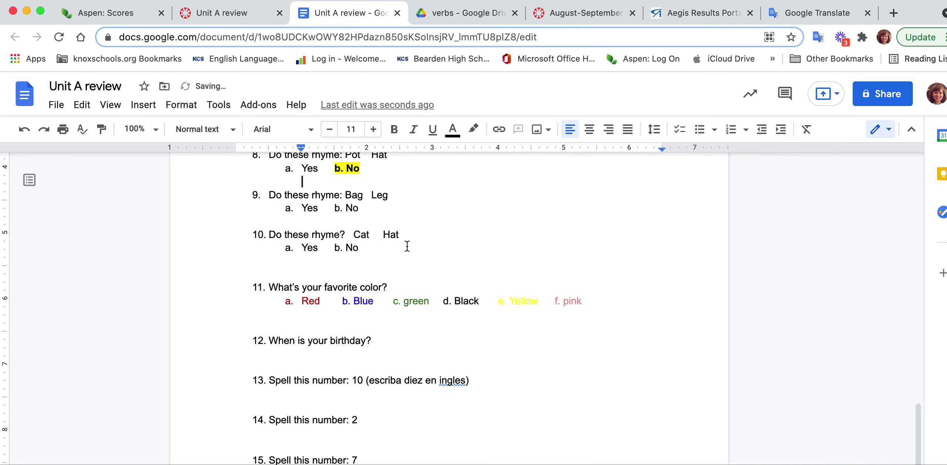
scroll(406, 245, down, 1)
scroll(406, 245, down, 1)
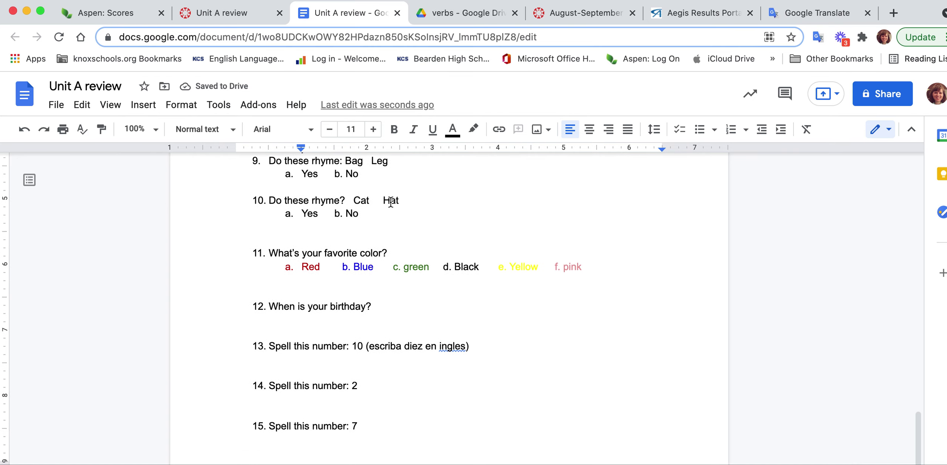
scroll(391, 201, up, 2)
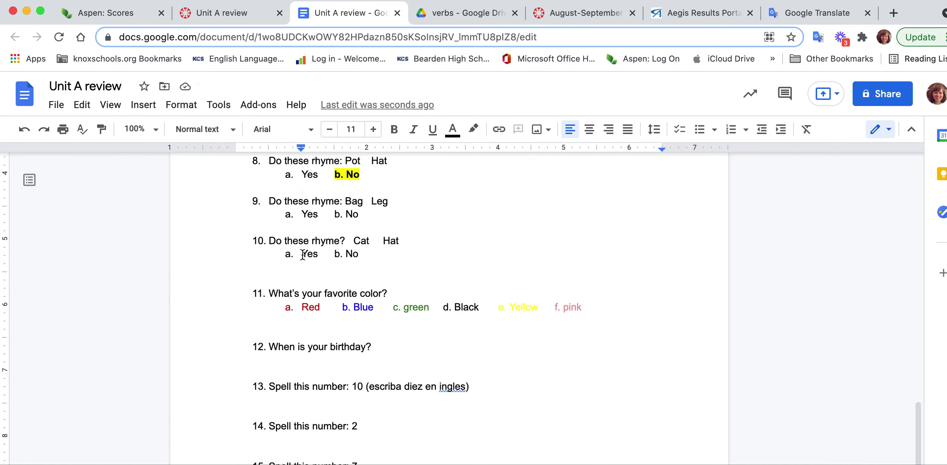
drag(335, 255, 289, 255)
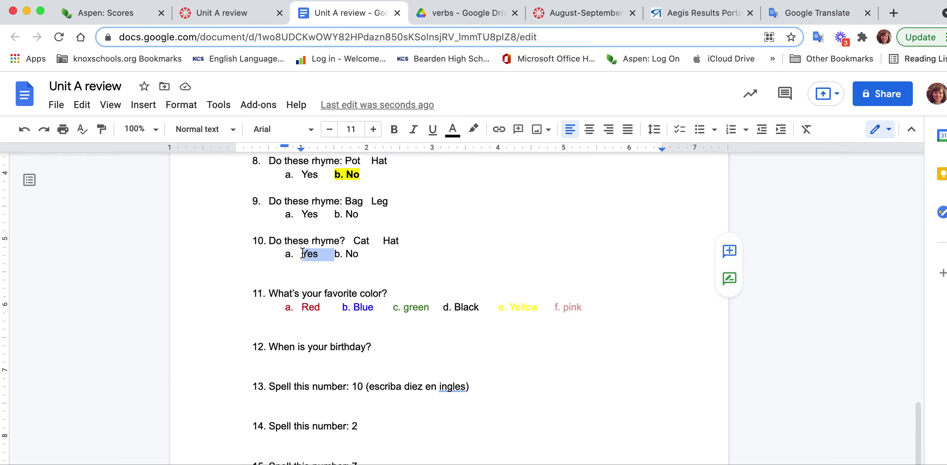
click(472, 130)
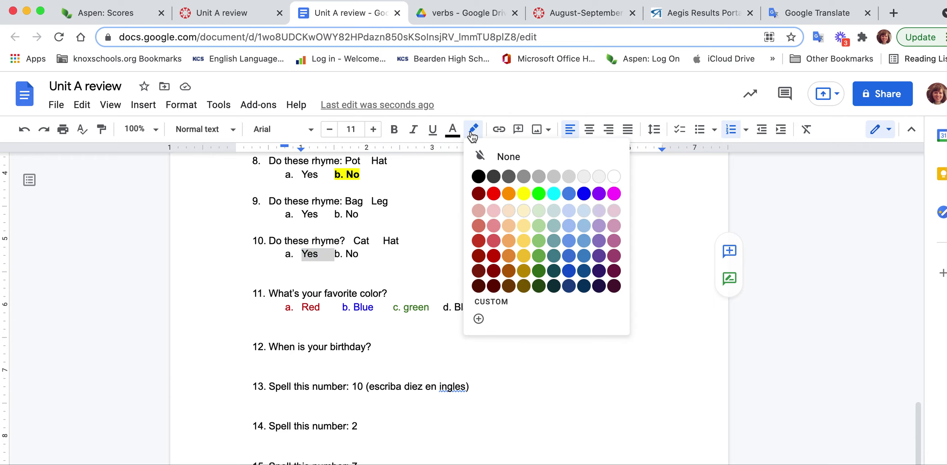
click(523, 190)
click(458, 243)
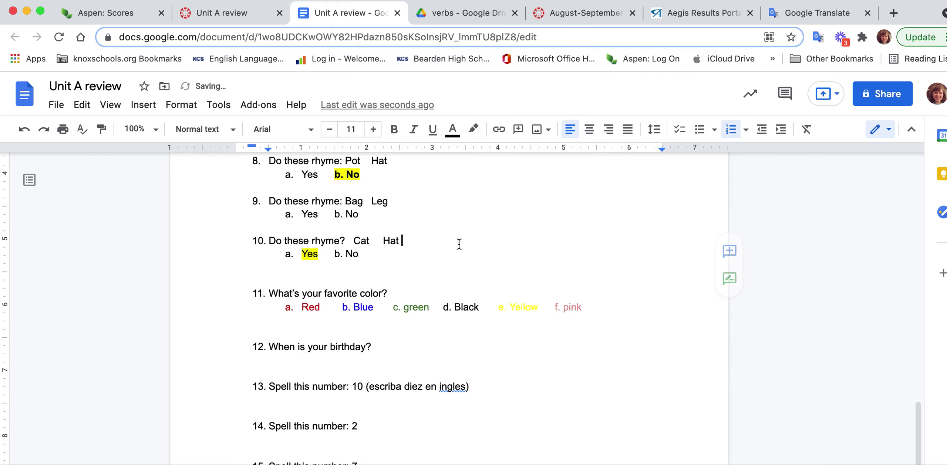
click(25, 132)
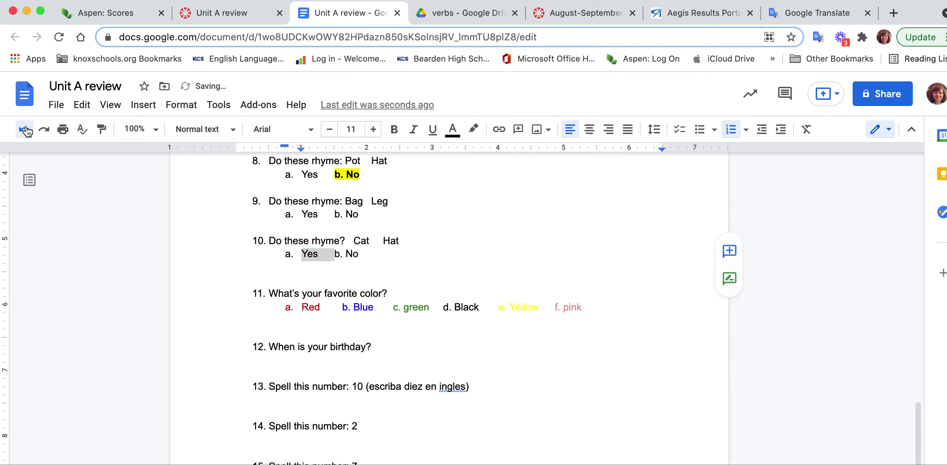
click(26, 131)
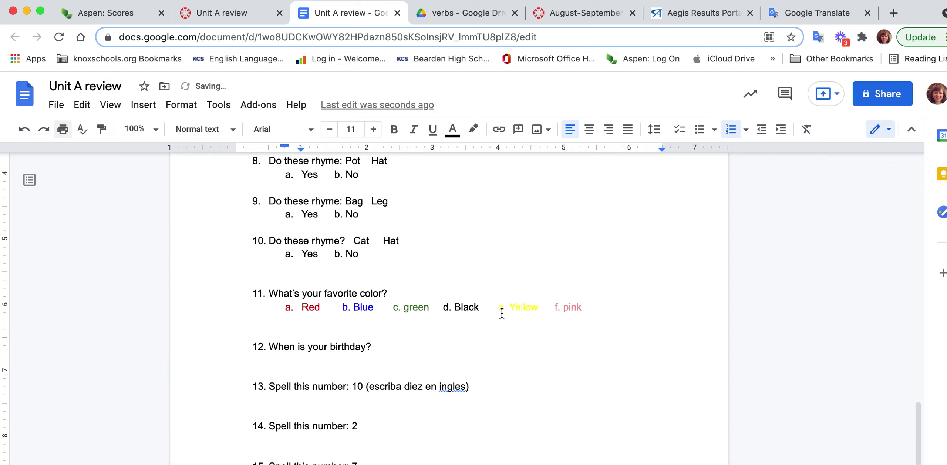
scroll(501, 310, down, 2)
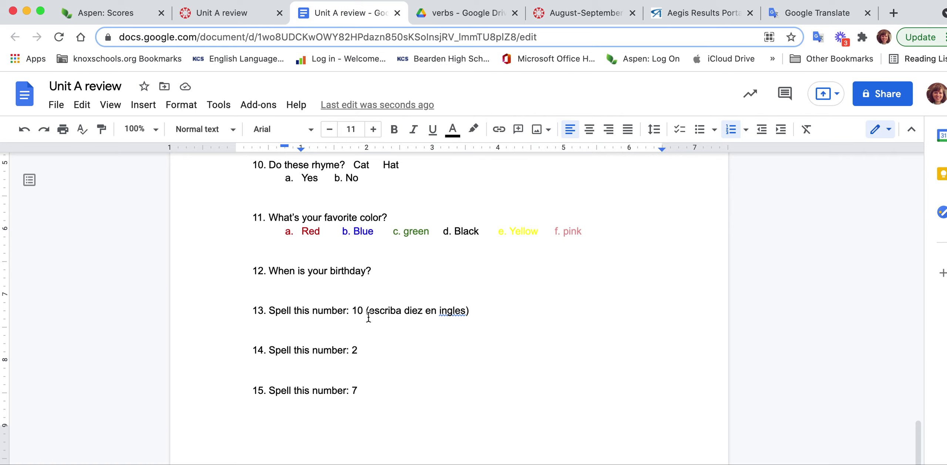
click(297, 326)
text(ten)
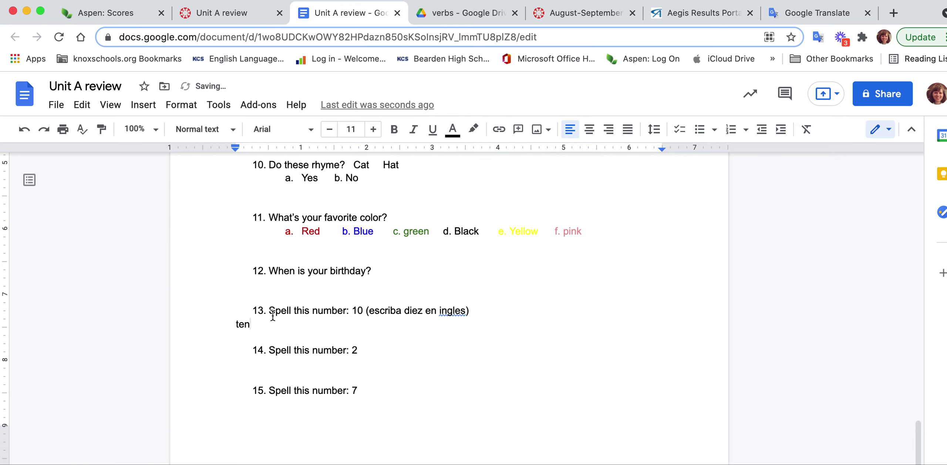
key(BackSpace)
key(BackSpace)
key(BackSpace)
scroll(297, 364, up, 2)
scroll(311, 366, down, 2)
scroll(315, 368, up, 1)
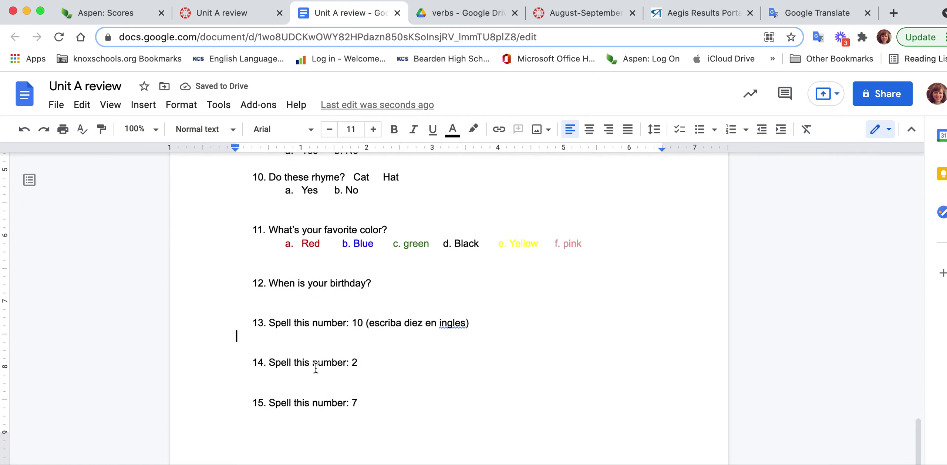
scroll(316, 367, up, 3)
scroll(315, 368, up, 10)
scroll(315, 368, up, 5)
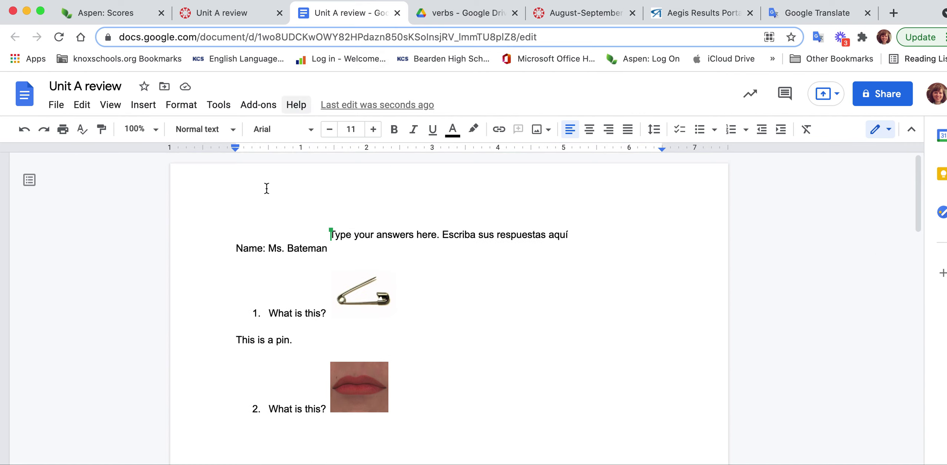
scroll(376, 314, down, 3)
scroll(375, 315, down, 10)
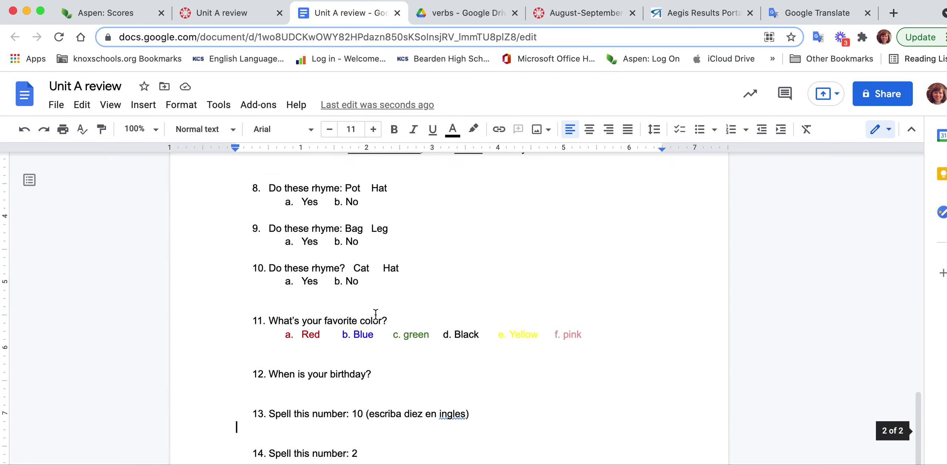
scroll(375, 315, down, 2)
scroll(375, 314, up, 5)
scroll(375, 315, up, 8)
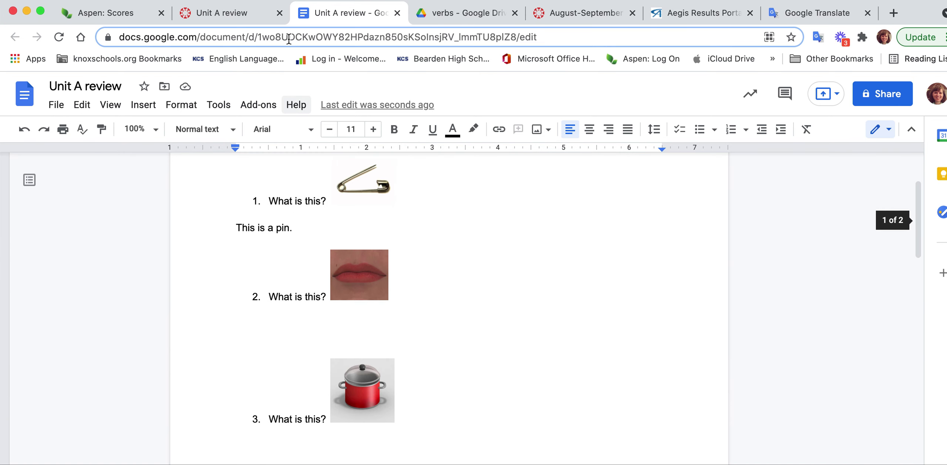
click(229, 20)
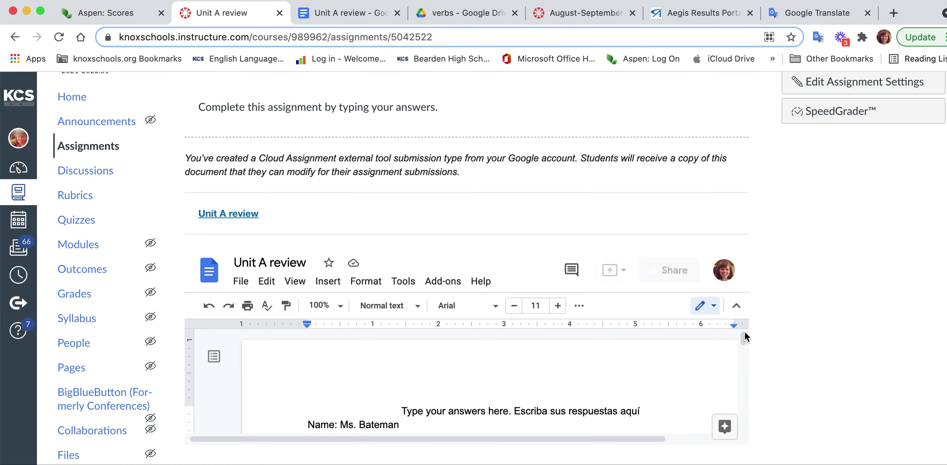
scroll(744, 330, up, 2)
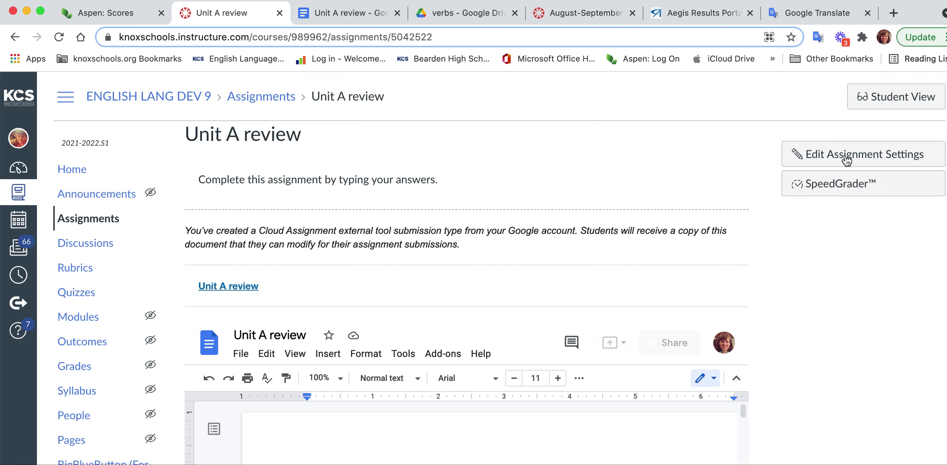
Preview as a student, retry the failed Google authorization, then return to Assignments.
click(881, 104)
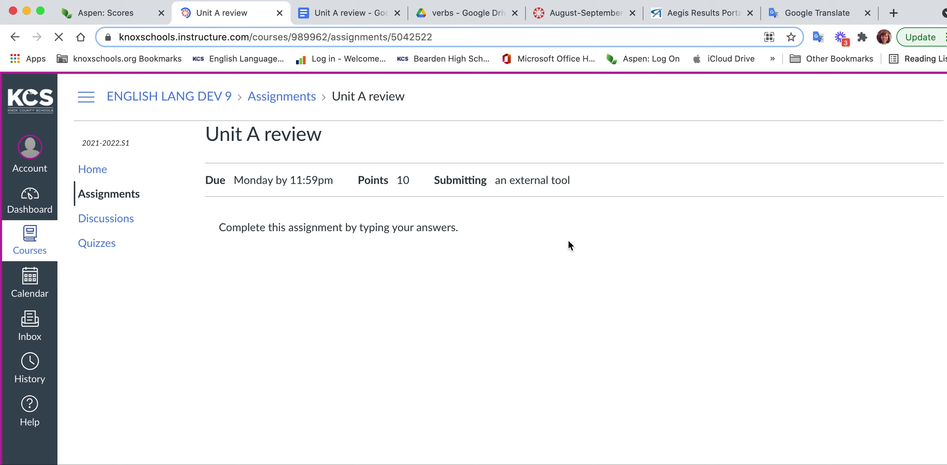
scroll(568, 245, down, 3)
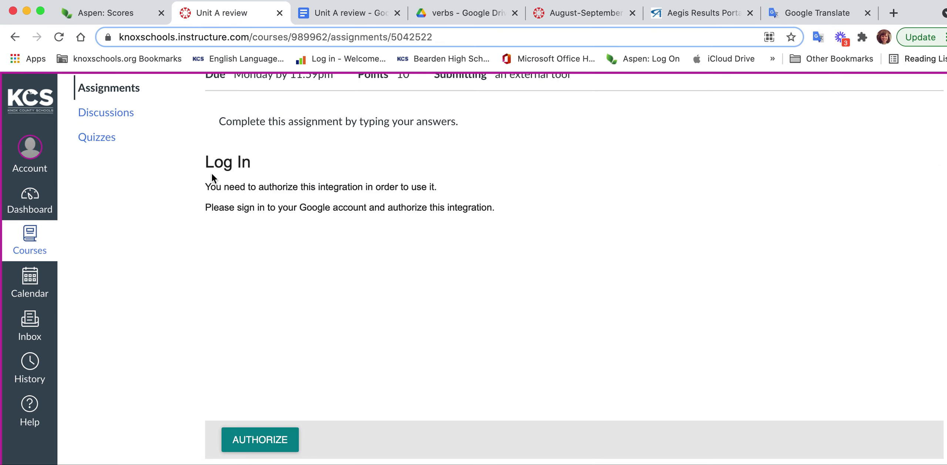
click(263, 438)
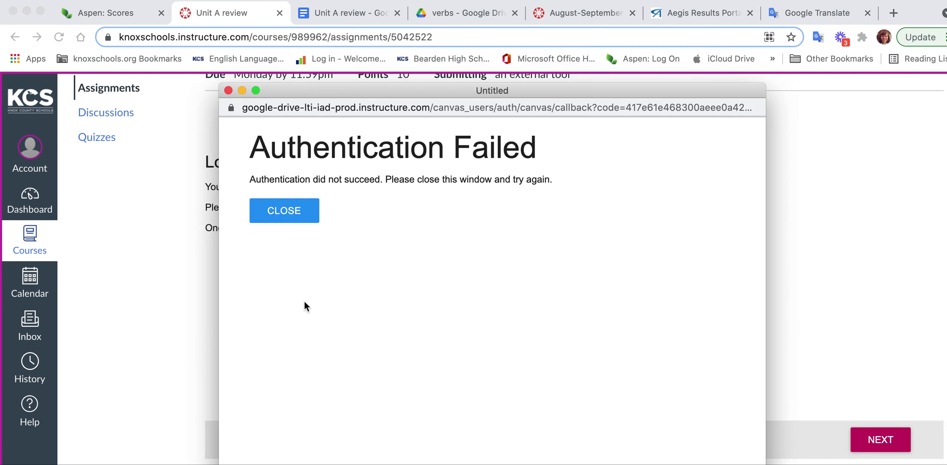
click(296, 207)
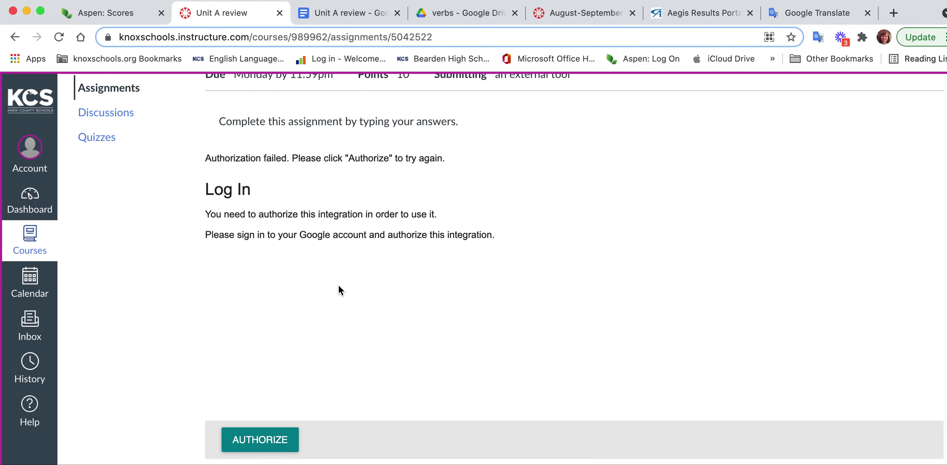
click(230, 437)
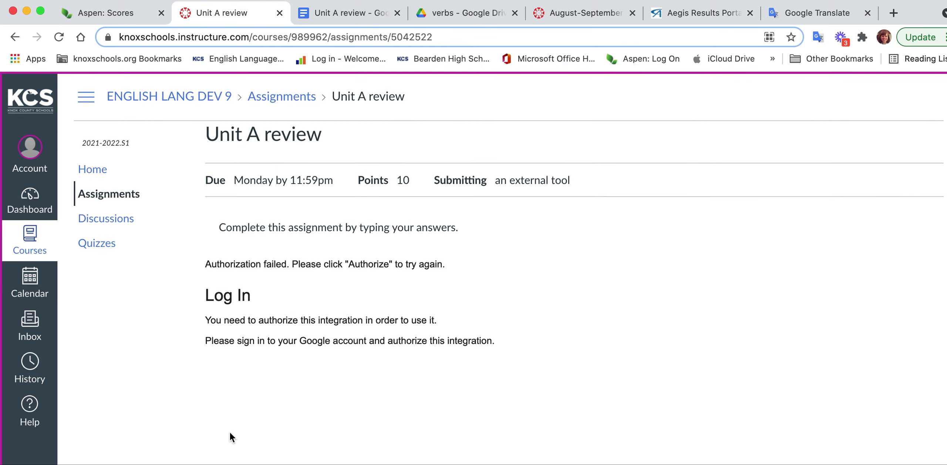
click(160, 97)
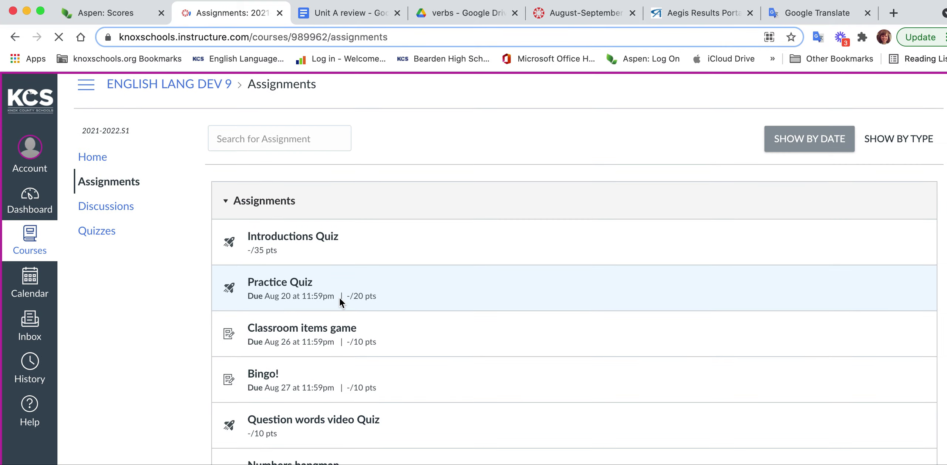
scroll(360, 326, down, 5)
scroll(359, 326, down, 2)
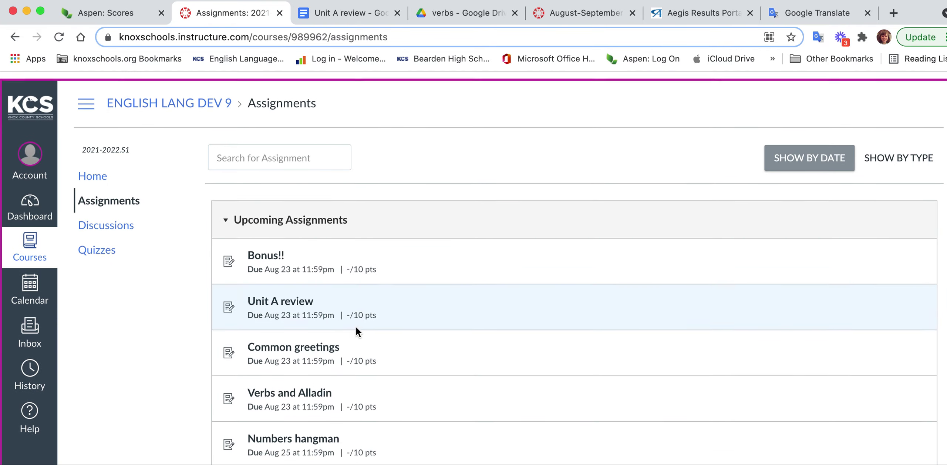
Go to the course Home page and open the Aug 23 Common greetings assignment.
click(92, 168)
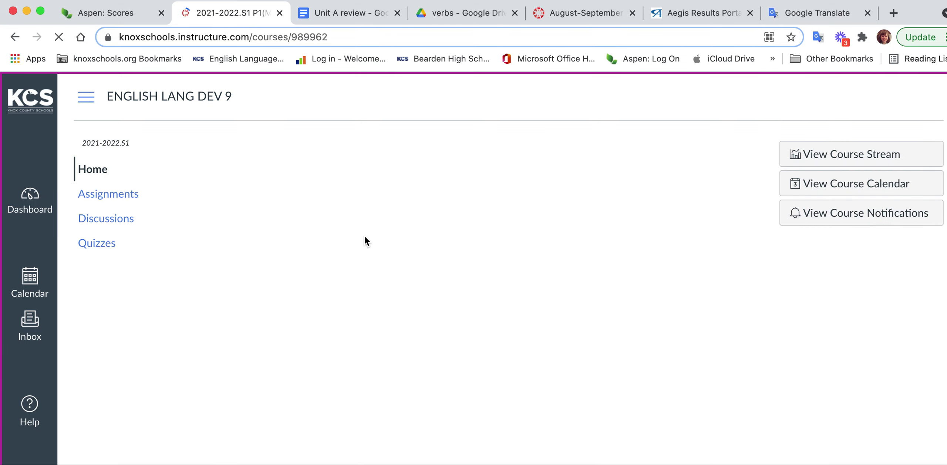
scroll(364, 240, down, 3)
scroll(364, 240, down, 4)
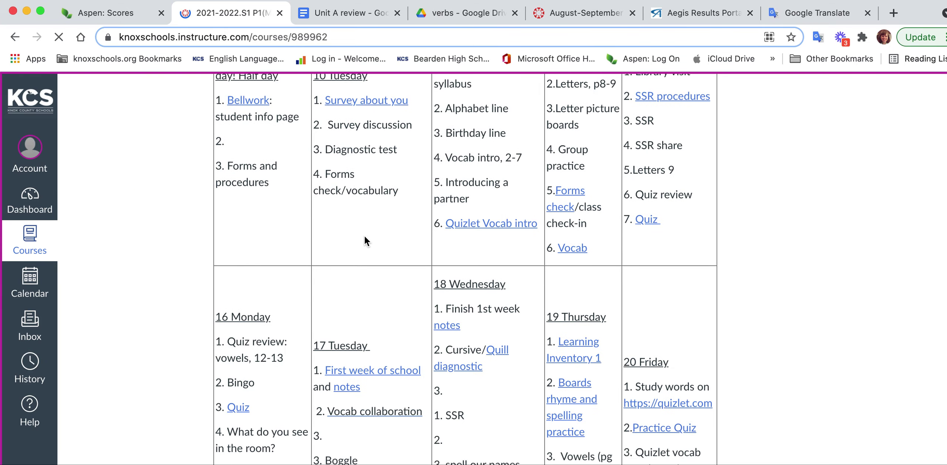
scroll(364, 240, down, 3)
scroll(364, 241, down, 3)
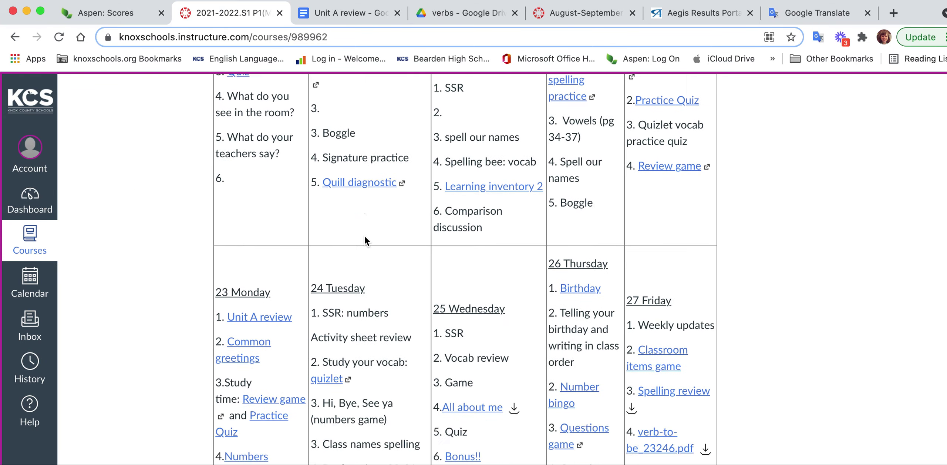
scroll(364, 235, down, 2)
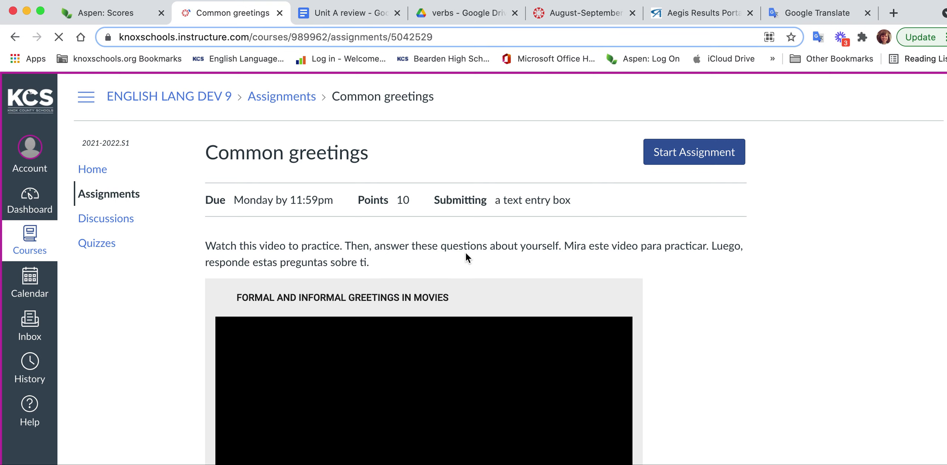
scroll(466, 253, down, 4)
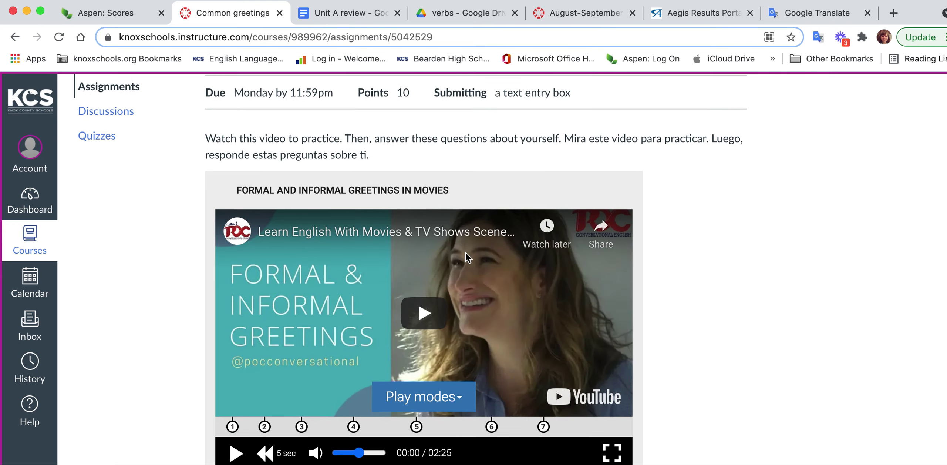
scroll(466, 253, up, 2)
scroll(466, 253, up, 2)
scroll(465, 251, down, 2)
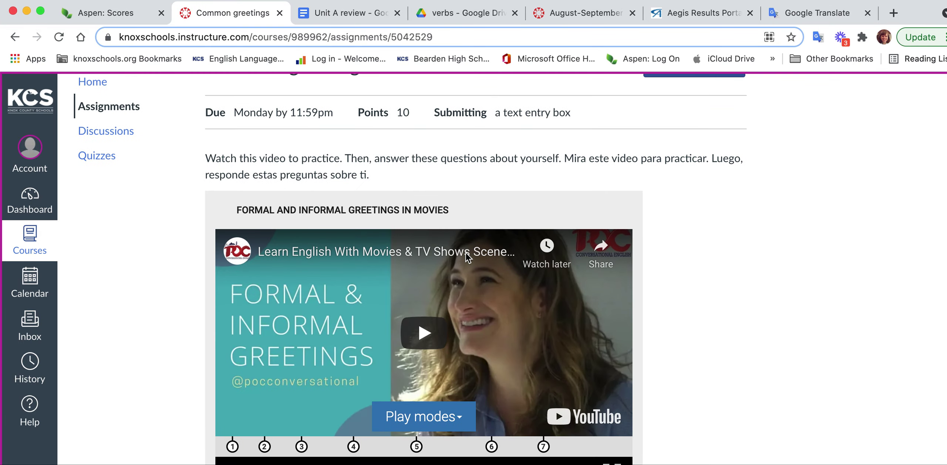
scroll(466, 253, up, 1)
scroll(291, 348, down, 1)
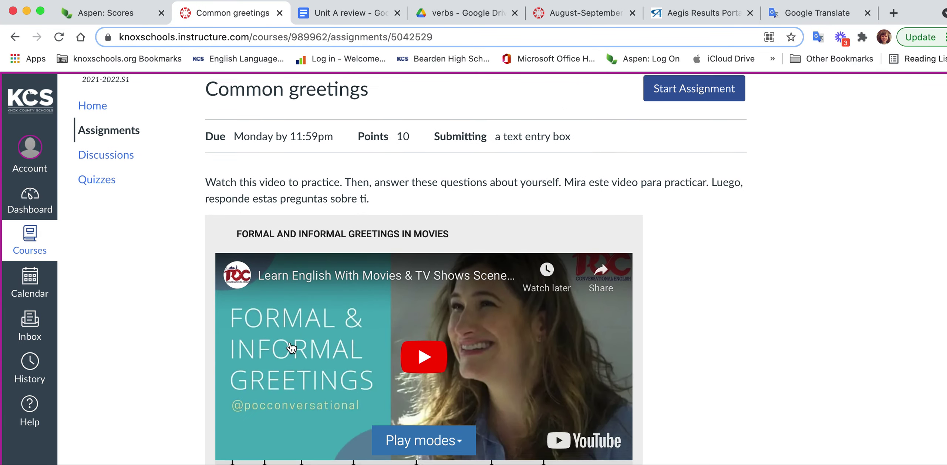
scroll(290, 348, down, 1)
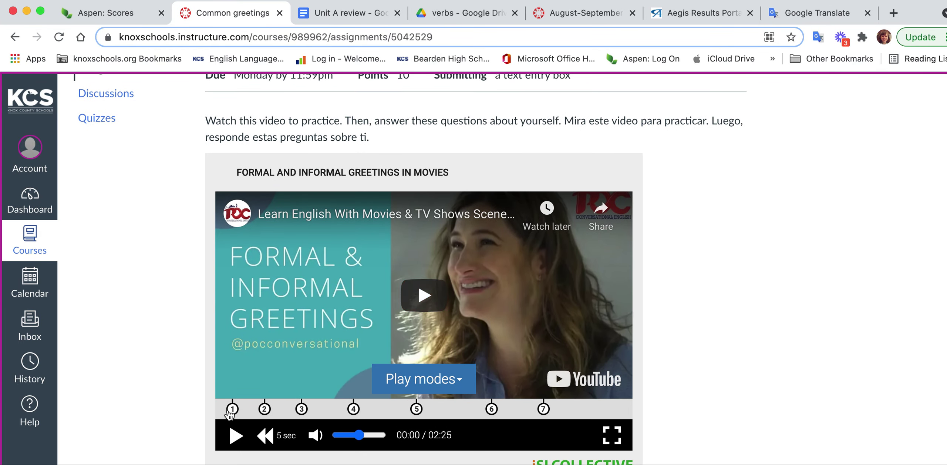
scroll(547, 411, up, 1)
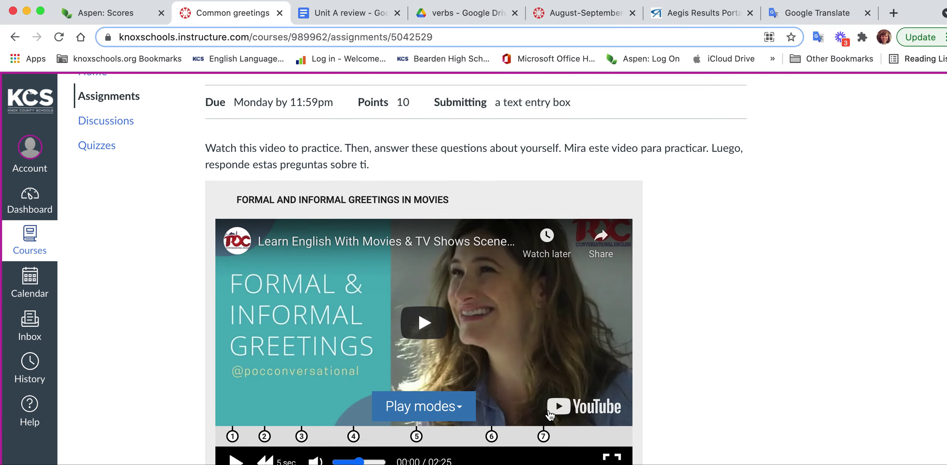
scroll(391, 234, down, 2)
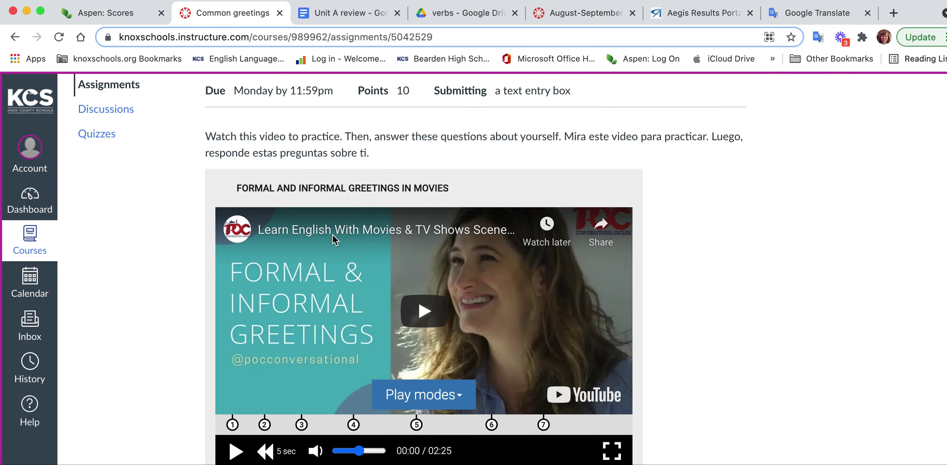
scroll(333, 239, down, 2)
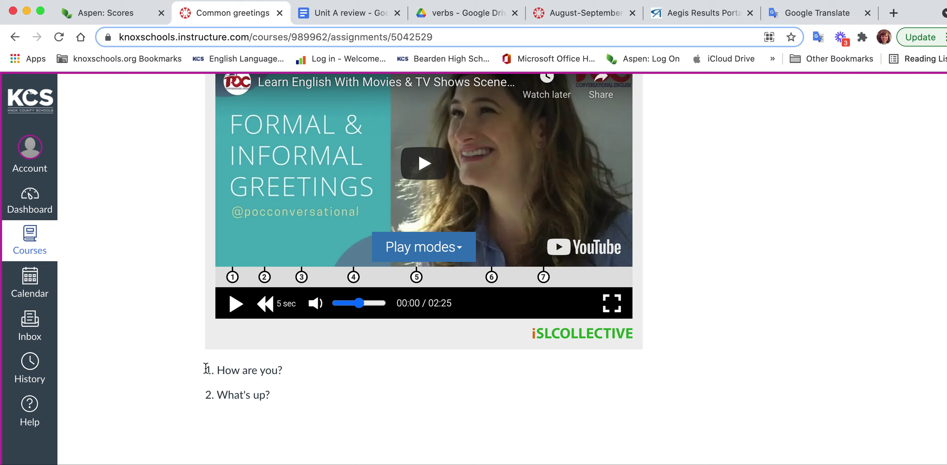
drag(206, 369, 287, 399)
scroll(286, 400, up, 3)
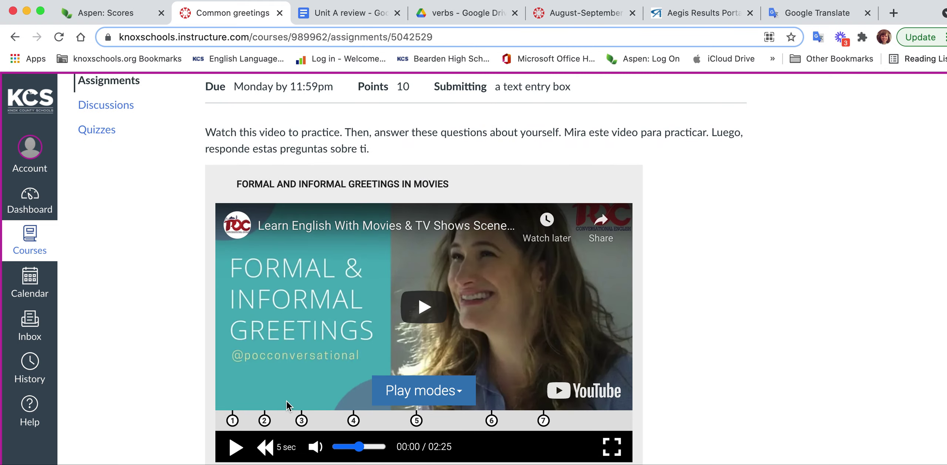
Play the greetings video, answer 'are' for 'How ___ you?', continue, then pause.
click(432, 309)
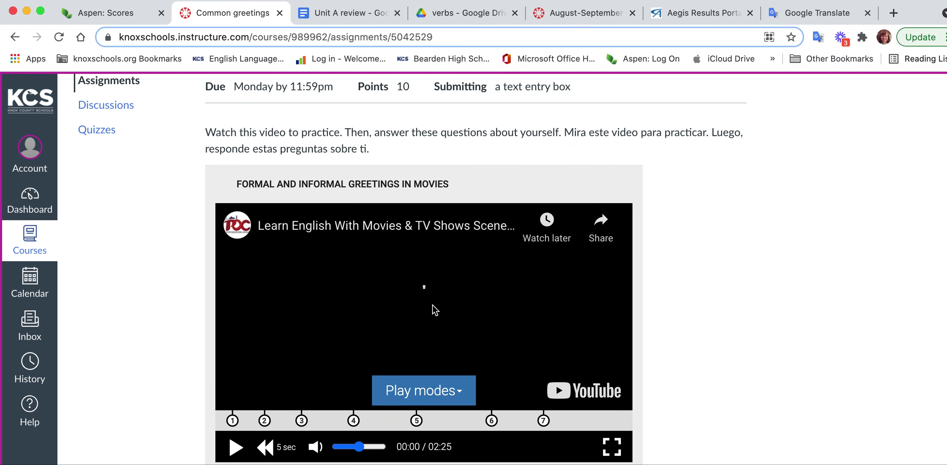
scroll(432, 309, down, 2)
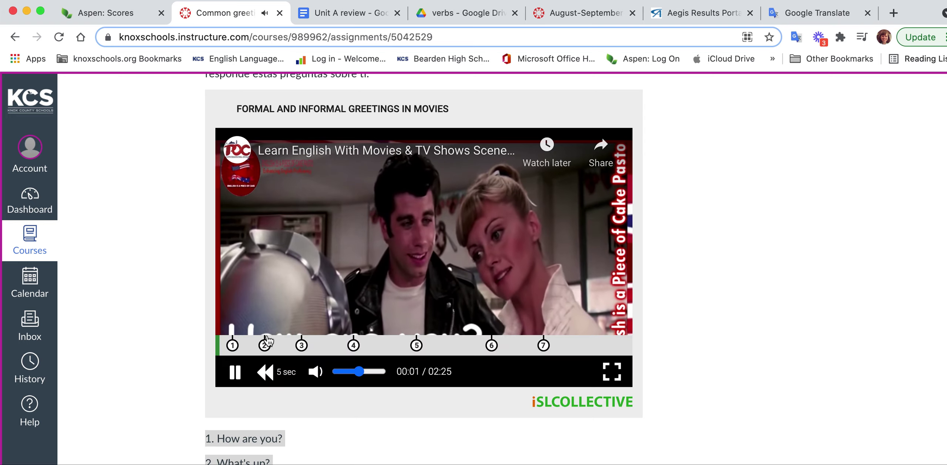
scroll(267, 340, down, 1)
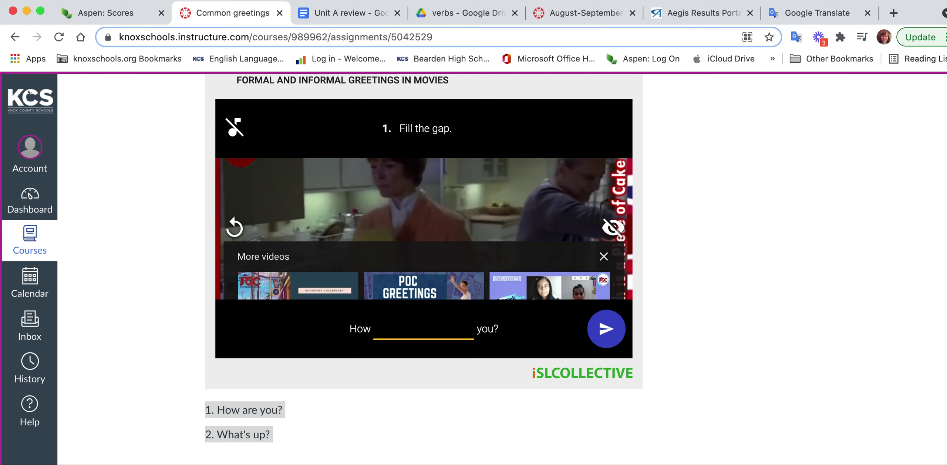
text(are)
click(625, 329)
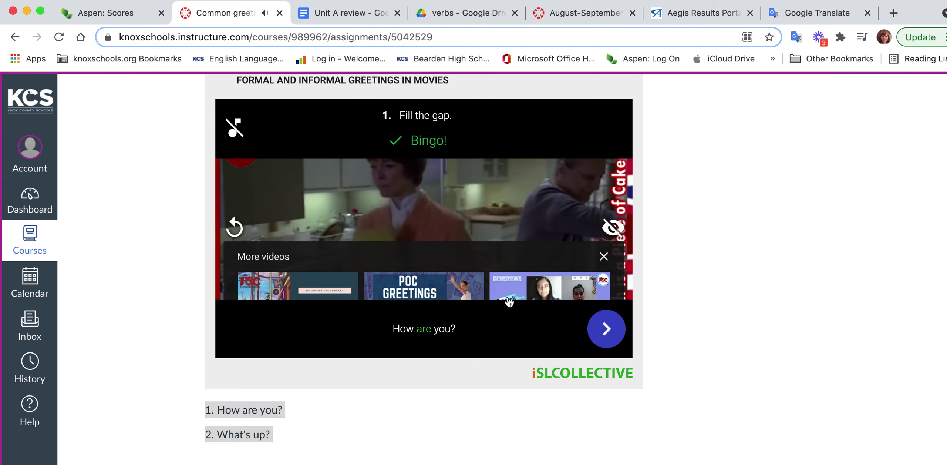
click(606, 329)
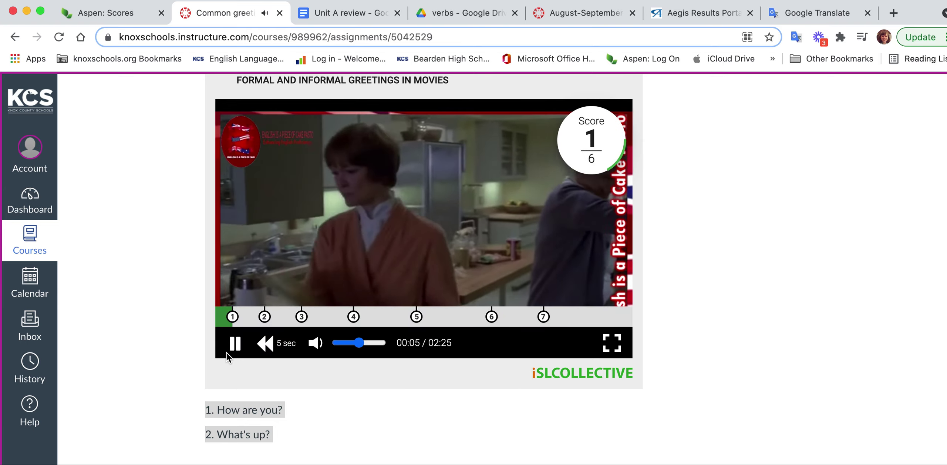
click(235, 343)
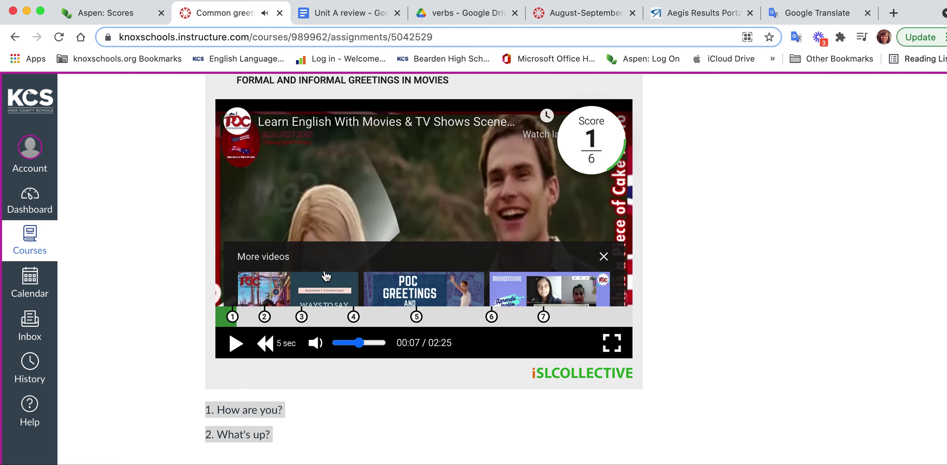
scroll(529, 301, up, 2)
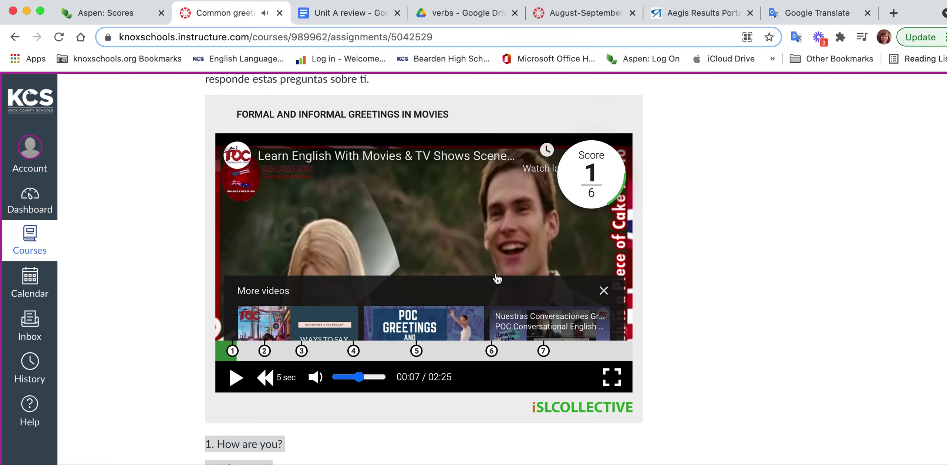
scroll(495, 276, up, 3)
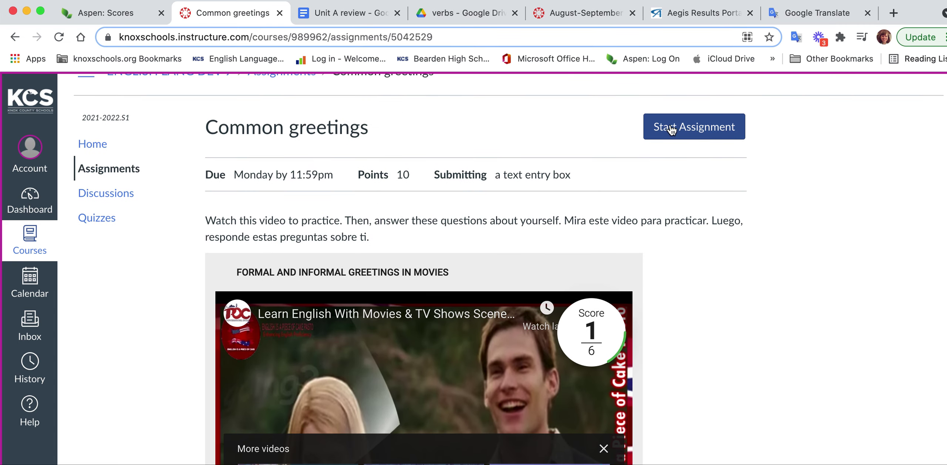
Start the assignment, type answers to both greeting questions, and select all the text.
click(680, 127)
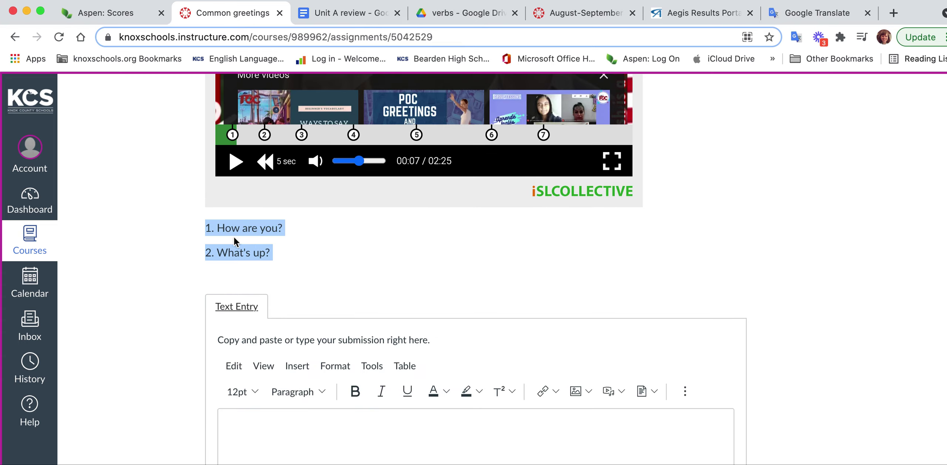
scroll(239, 229, down, 2)
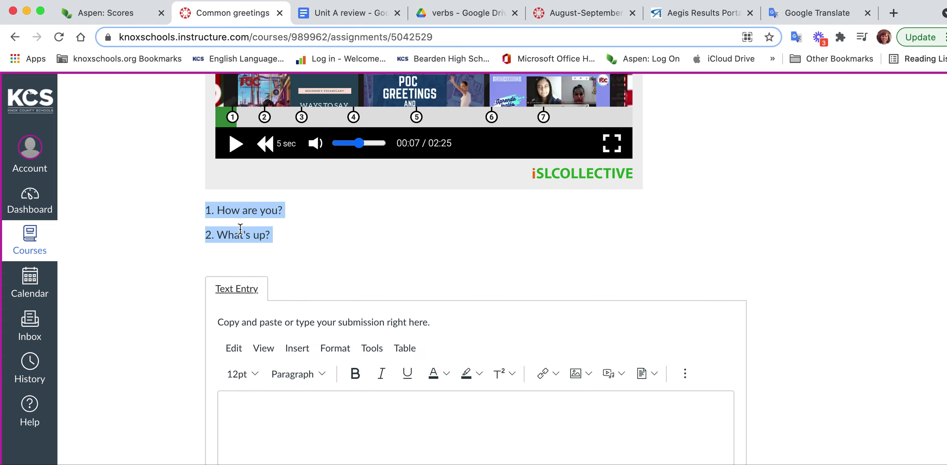
click(293, 390)
text(1. I am good/)
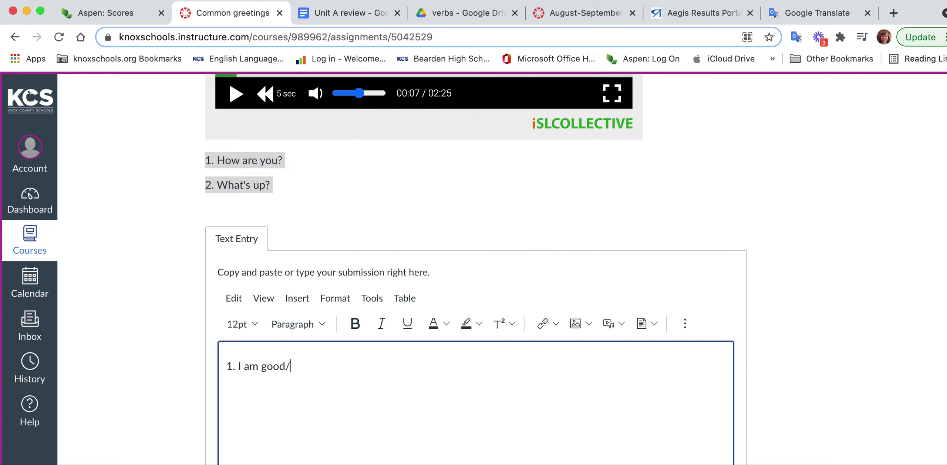
text(b)
text(ad/ fine/)
text( terrible)
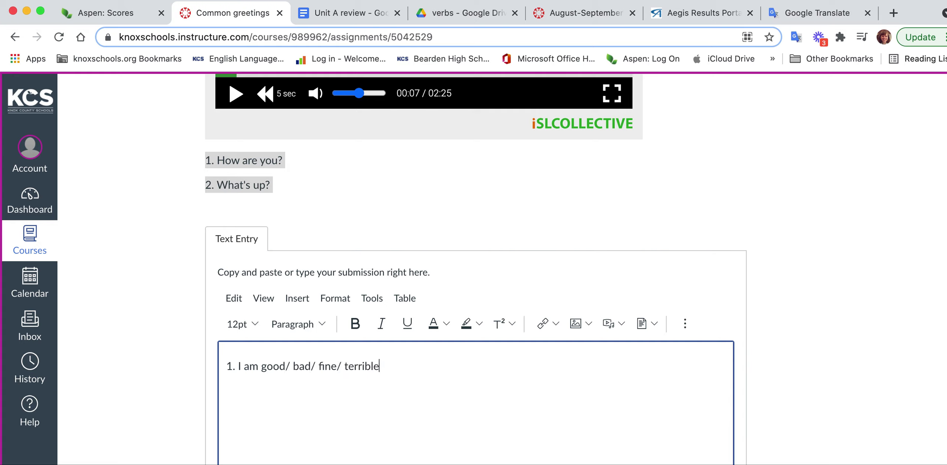
text( /sick/)
text( am)
text(2. I'm b)
text(ored/ I'm)
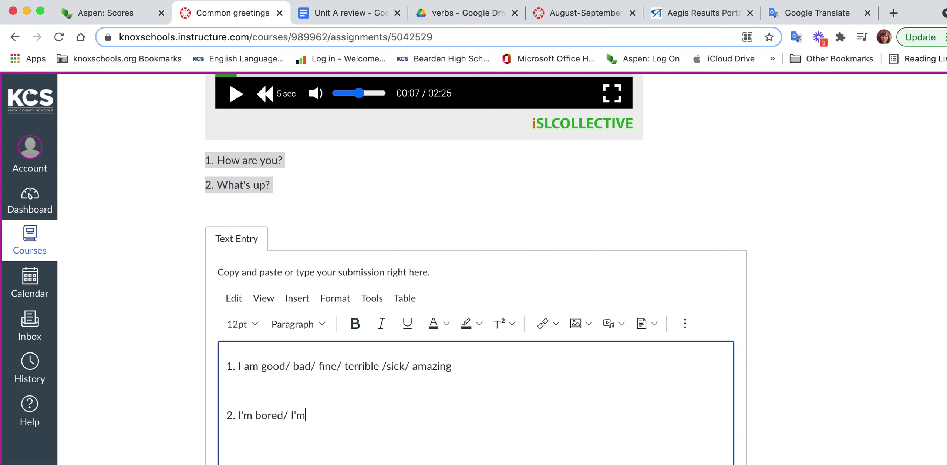
text( sad/ I')
text(m happy / )
text(Nothing)
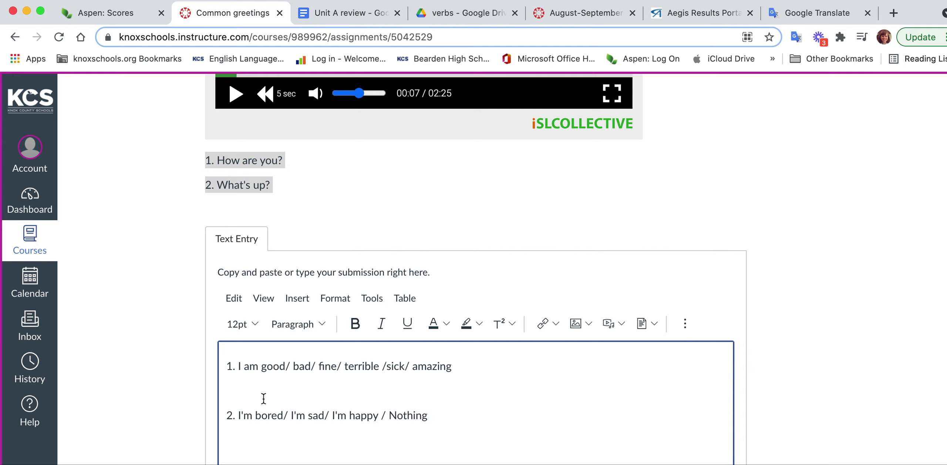
scroll(402, 391, down, 1)
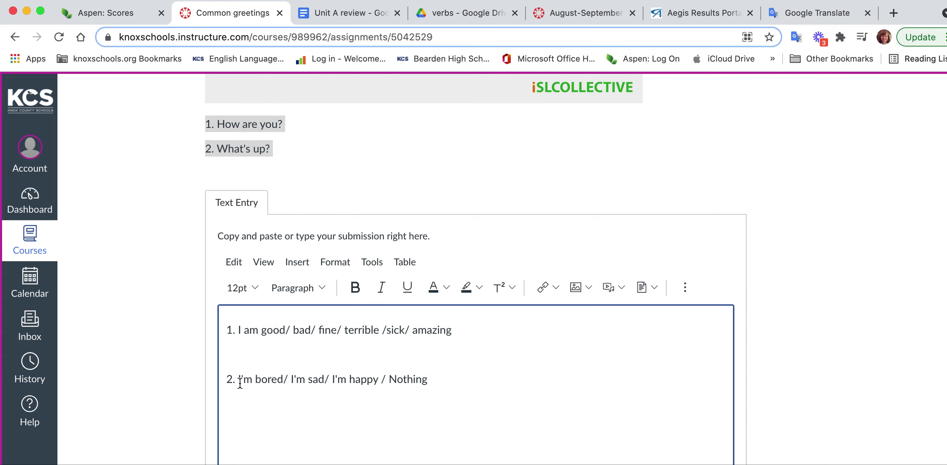
scroll(313, 376, up, 1)
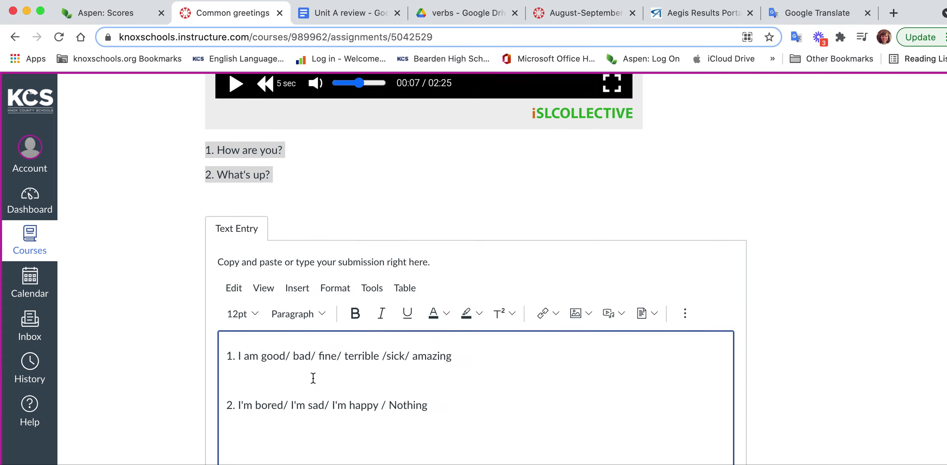
scroll(313, 379, down, 1)
key(super+a)
Delete the drafted answers and leave for the ENGLISH LANG DEV 9 home page.
key(BackSpace)
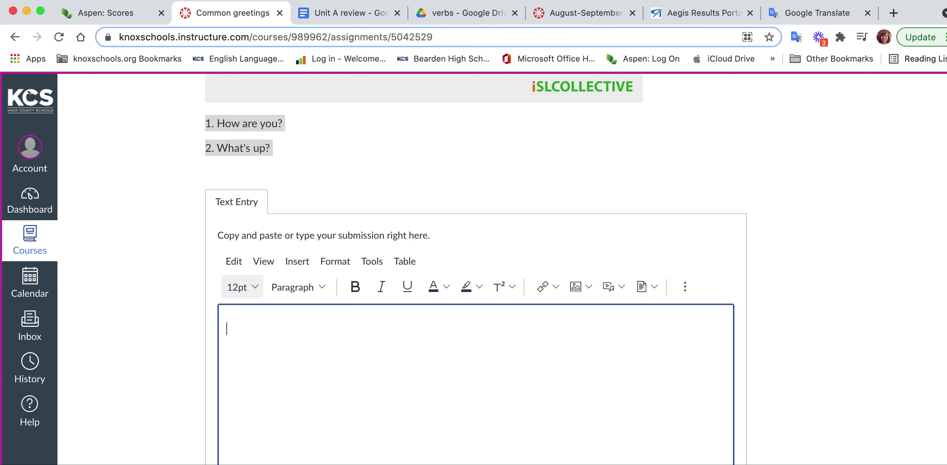
scroll(458, 396, up, 5)
scroll(458, 395, up, 5)
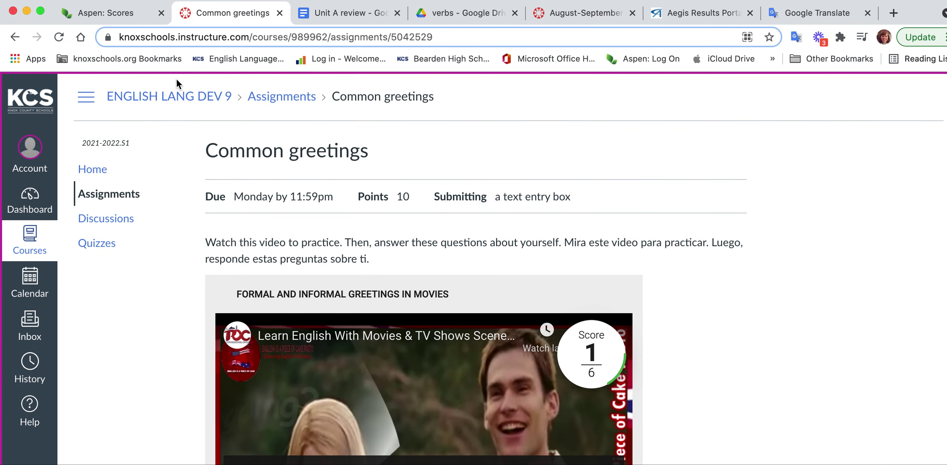
click(168, 99)
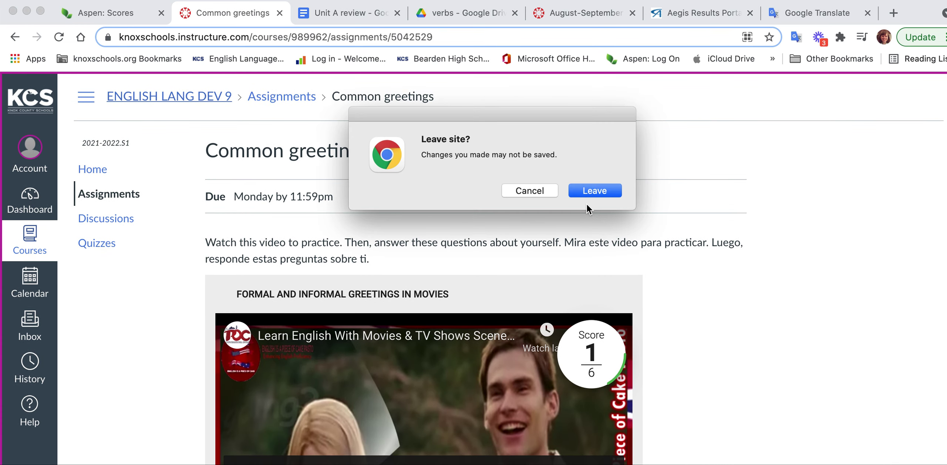
click(584, 193)
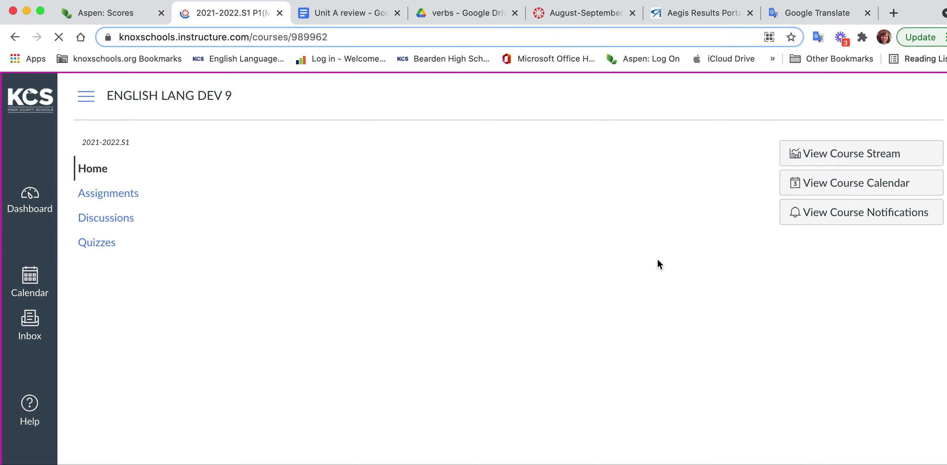
scroll(444, 190, down, 3)
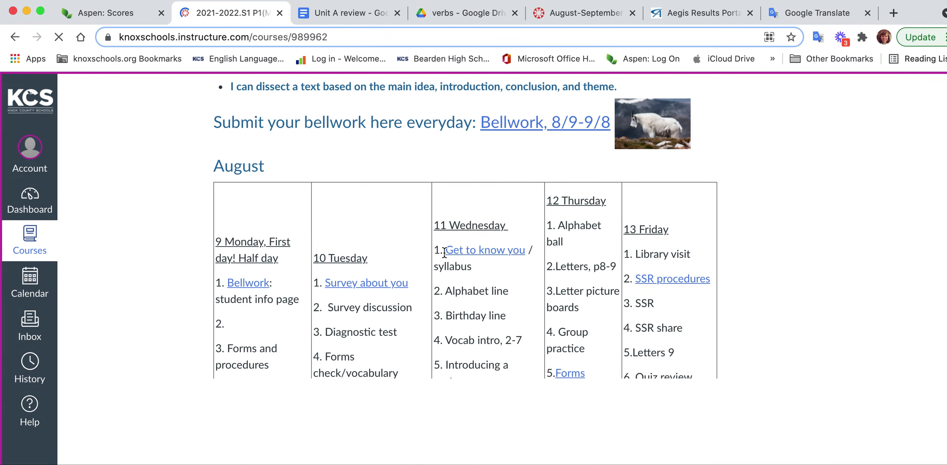
scroll(444, 253, down, 5)
scroll(444, 253, down, 5)
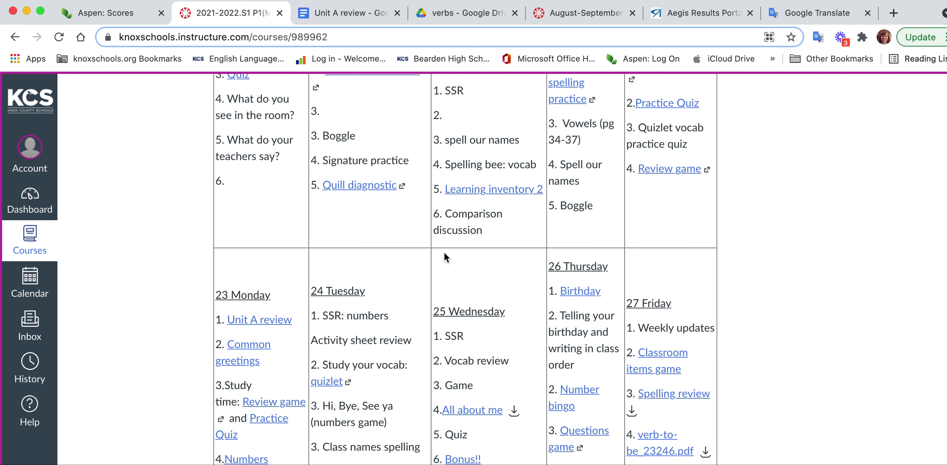
scroll(258, 285, down, 3)
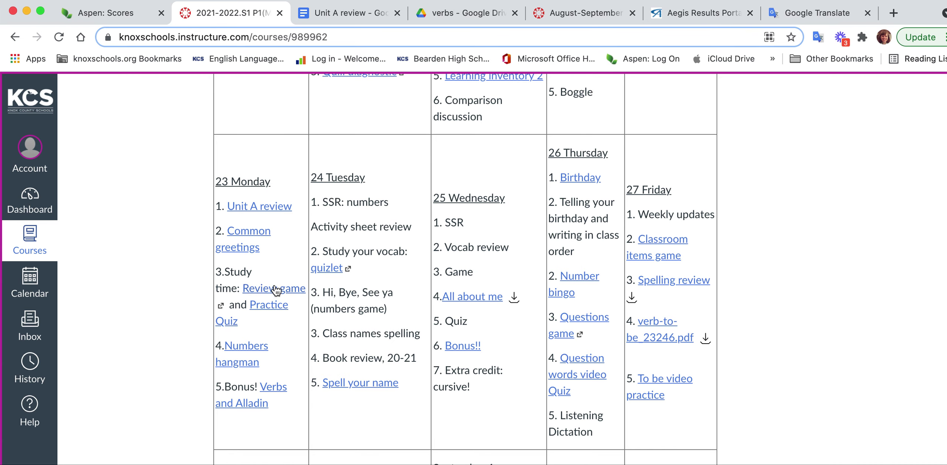
scroll(279, 293, down, 1)
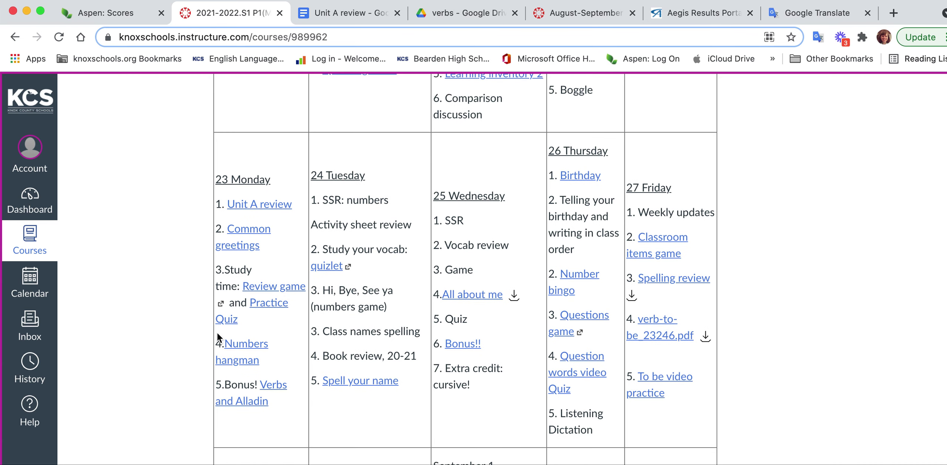
scroll(258, 306, down, 2)
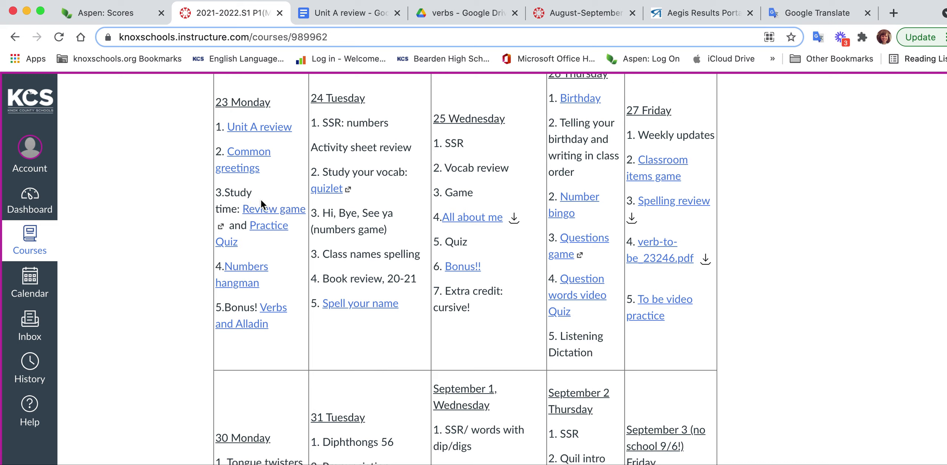
Open the Numbers hangman assignment from the 23 Monday calendar row.
click(253, 267)
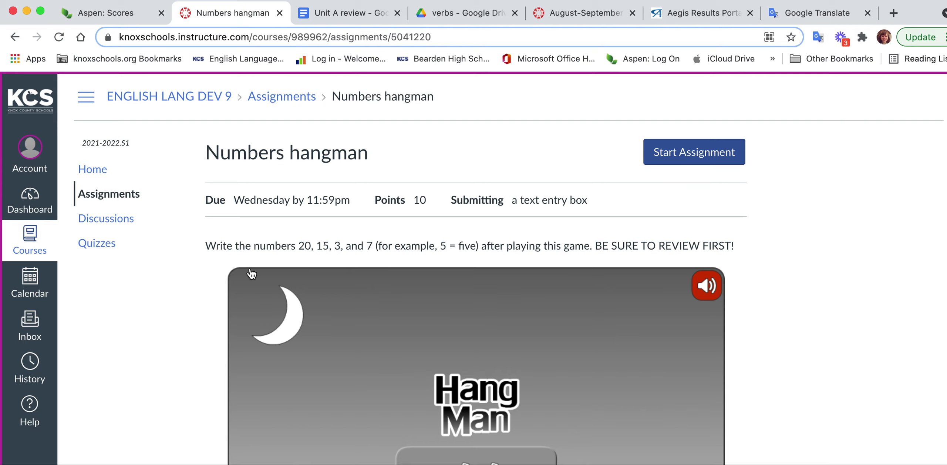
scroll(250, 274, down, 3)
scroll(251, 274, down, 1)
scroll(251, 273, down, 2)
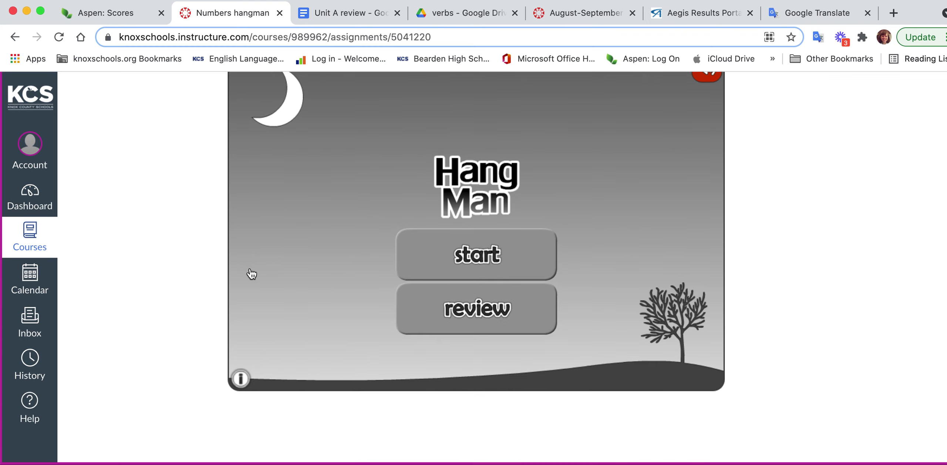
scroll(251, 273, up, 2)
scroll(251, 273, up, 1)
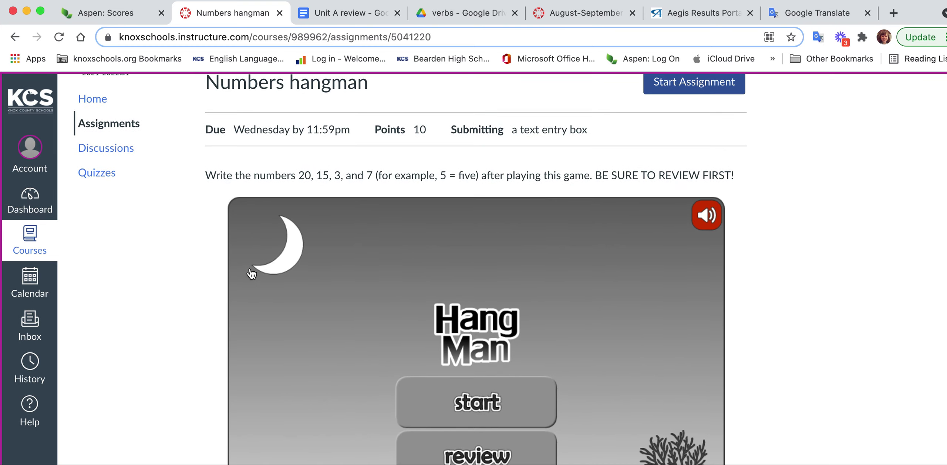
scroll(300, 197, down, 1)
scroll(300, 197, up, 1)
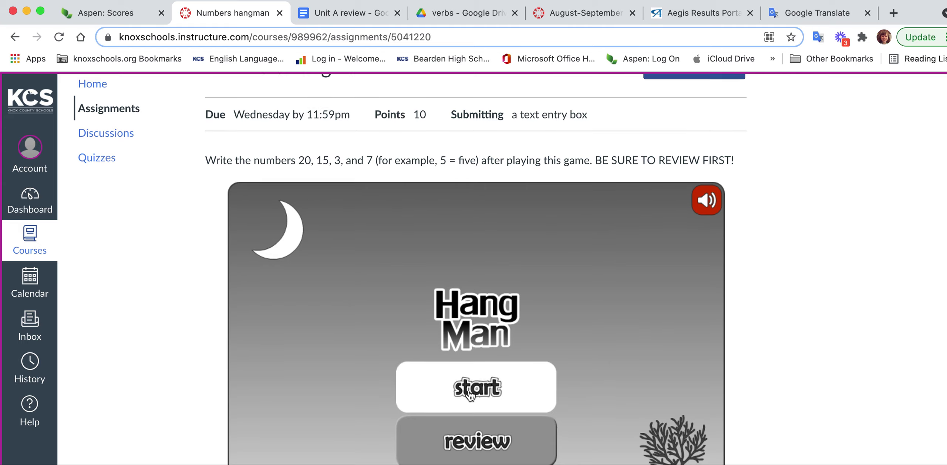
scroll(458, 360, down, 2)
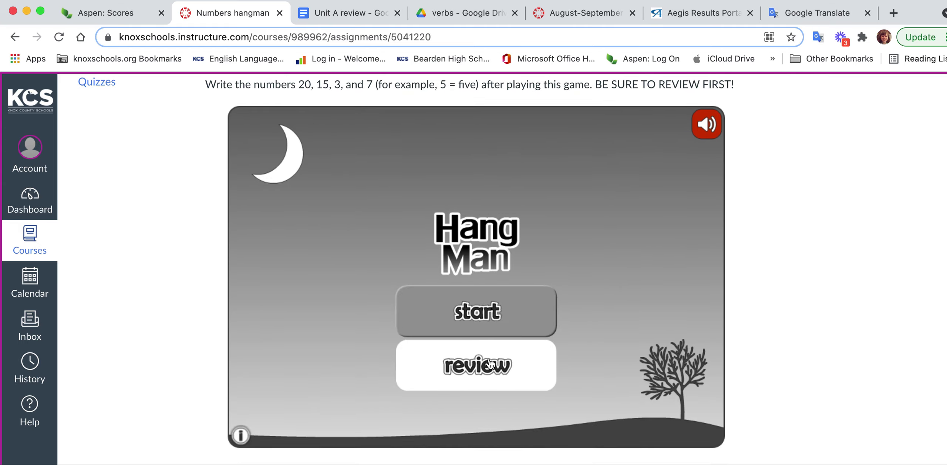
click(500, 385)
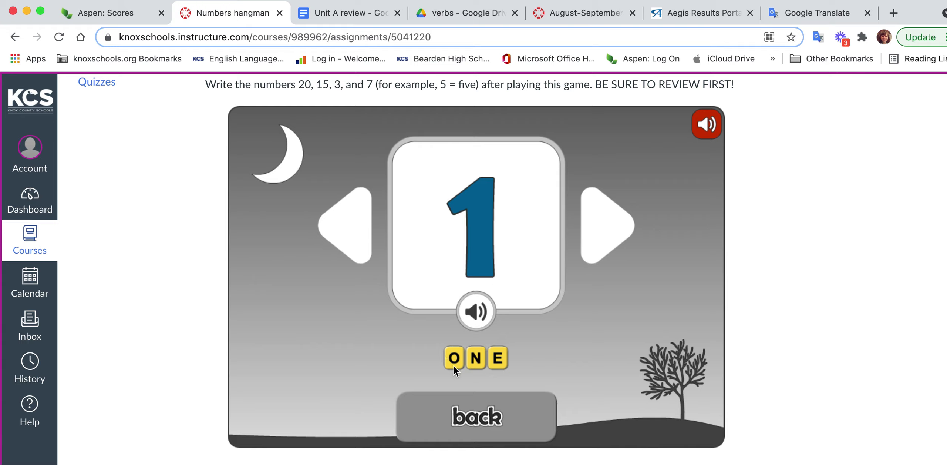
click(613, 237)
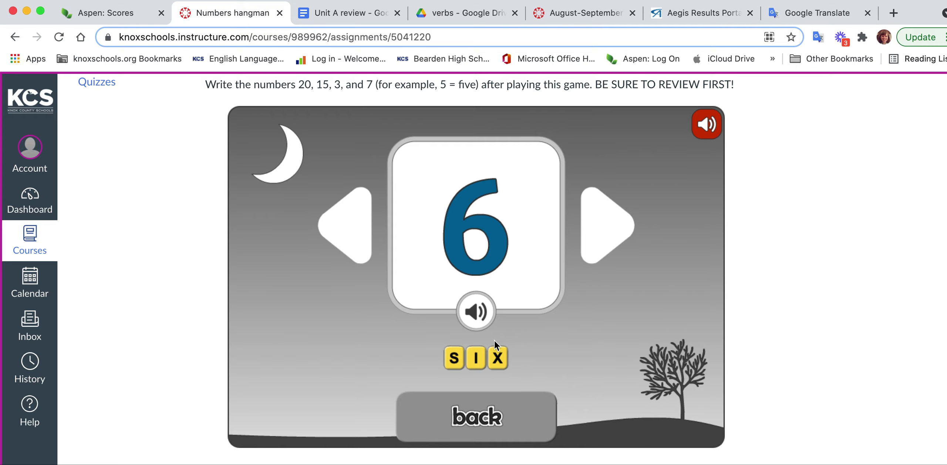
scroll(488, 230, up, 3)
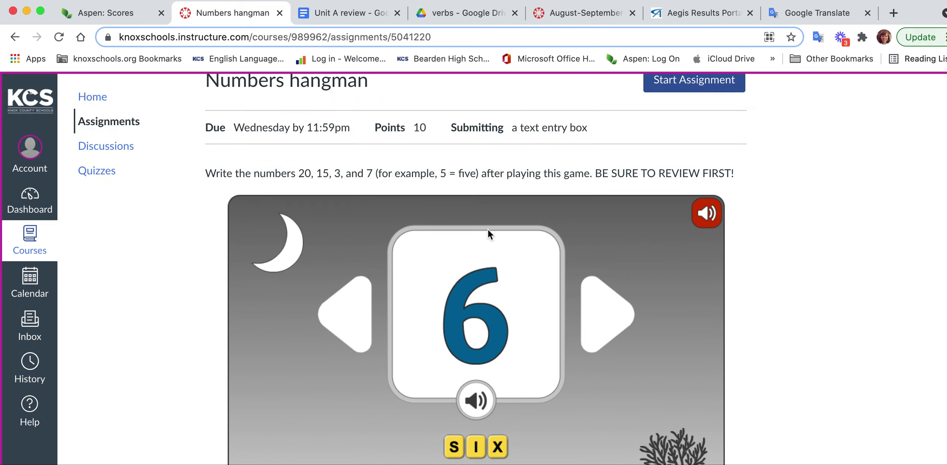
scroll(487, 228, down, 4)
click(489, 414)
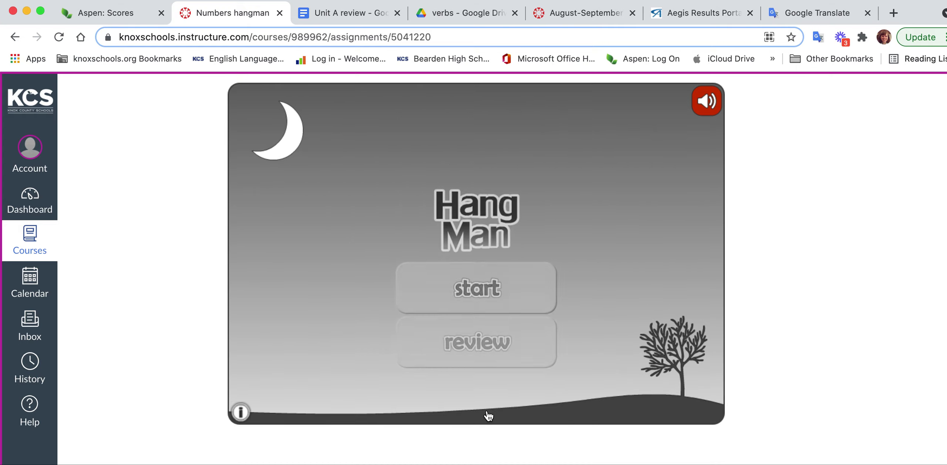
scroll(488, 416, up, 1)
scroll(489, 416, up, 2)
scroll(488, 416, down, 2)
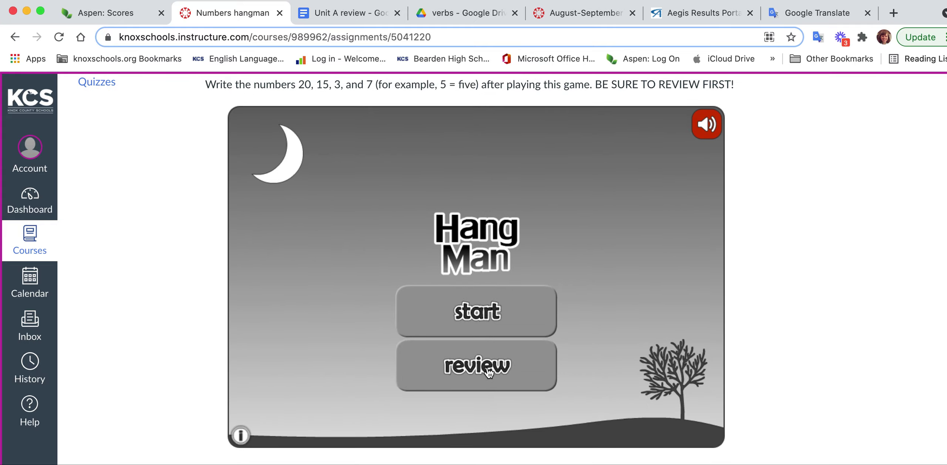
click(493, 310)
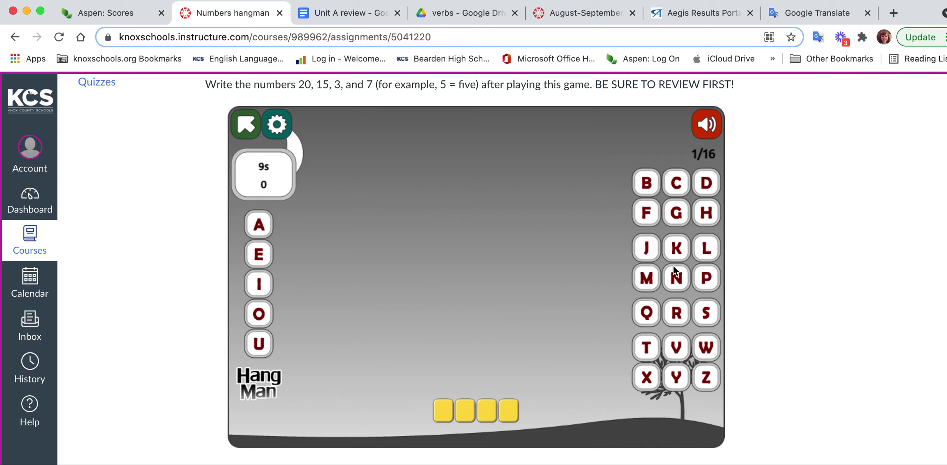
Guess the letters F, O, U and R to spell FOUR.
click(647, 217)
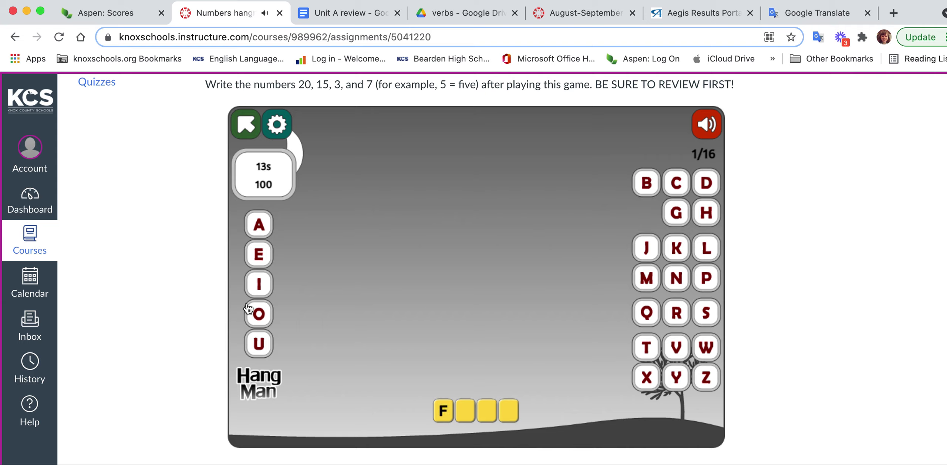
click(256, 315)
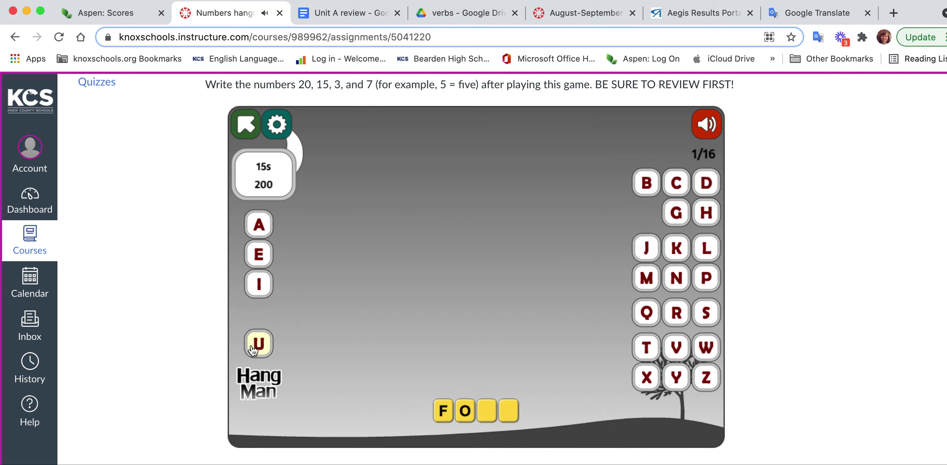
click(252, 350)
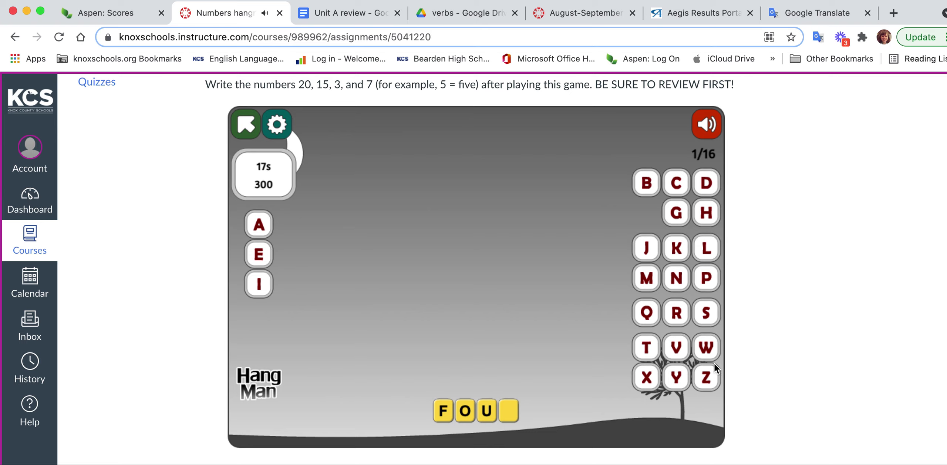
click(675, 313)
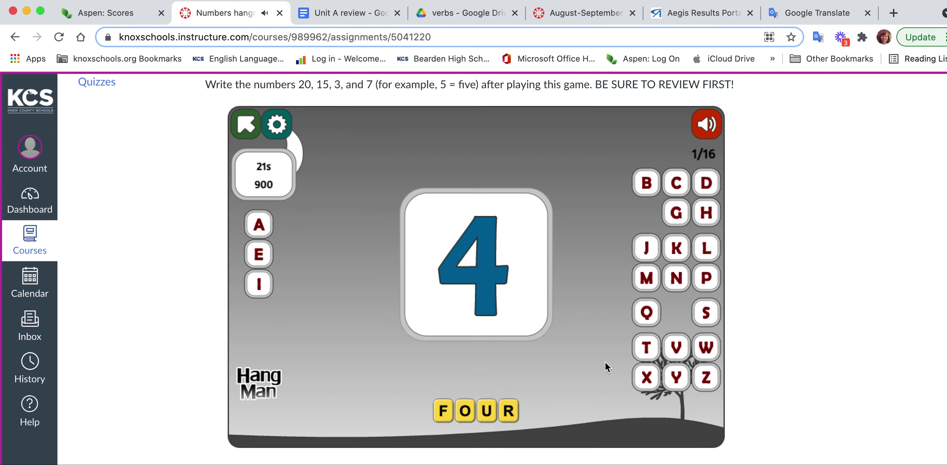
scroll(610, 377, down, 2)
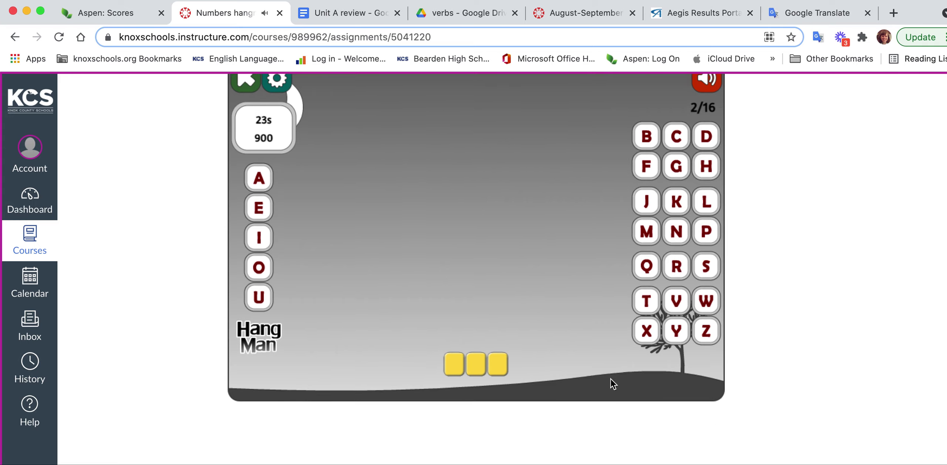
scroll(611, 379, up, 1)
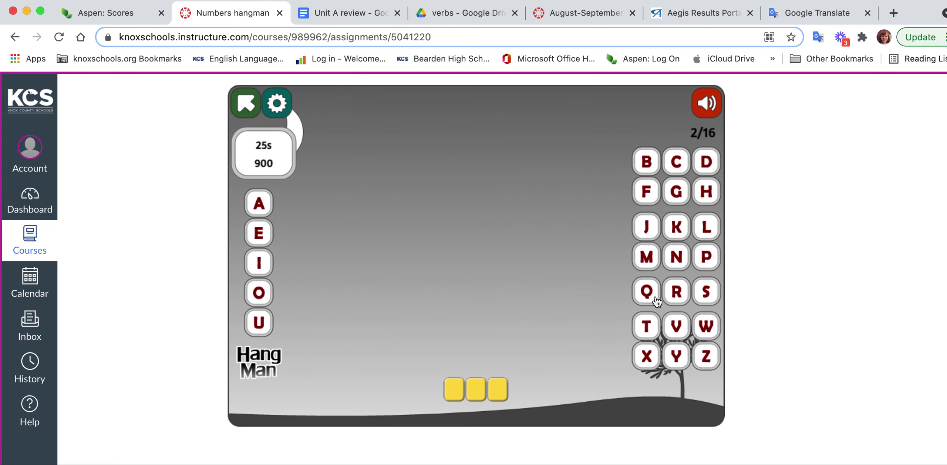
Guess T, O and N, then S, I and X to spell SIX.
click(648, 326)
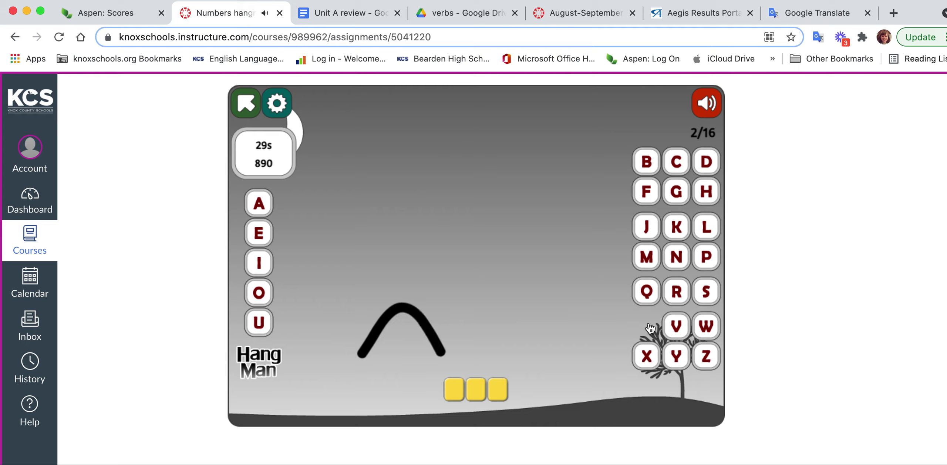
click(261, 296)
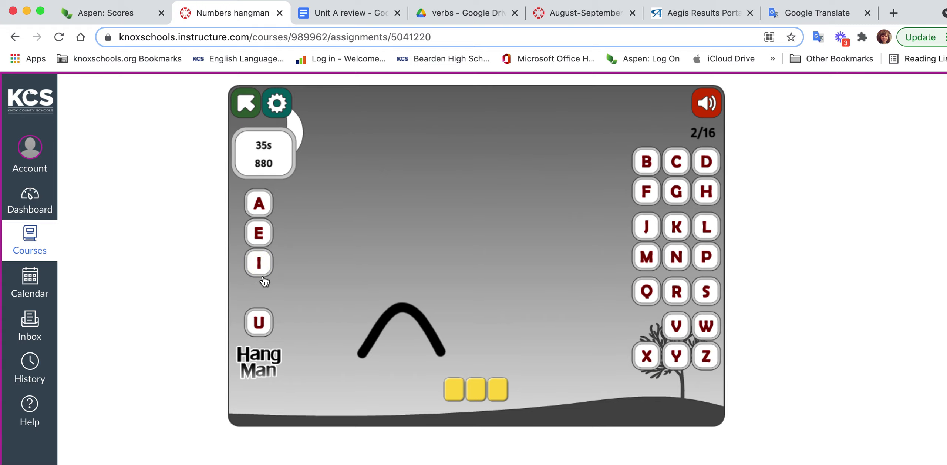
scroll(265, 283, down, 1)
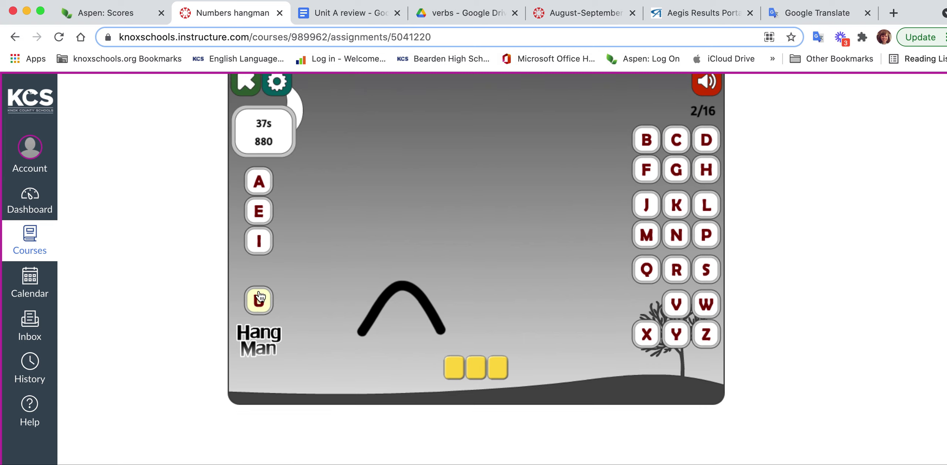
scroll(260, 292, up, 3)
scroll(259, 299, down, 2)
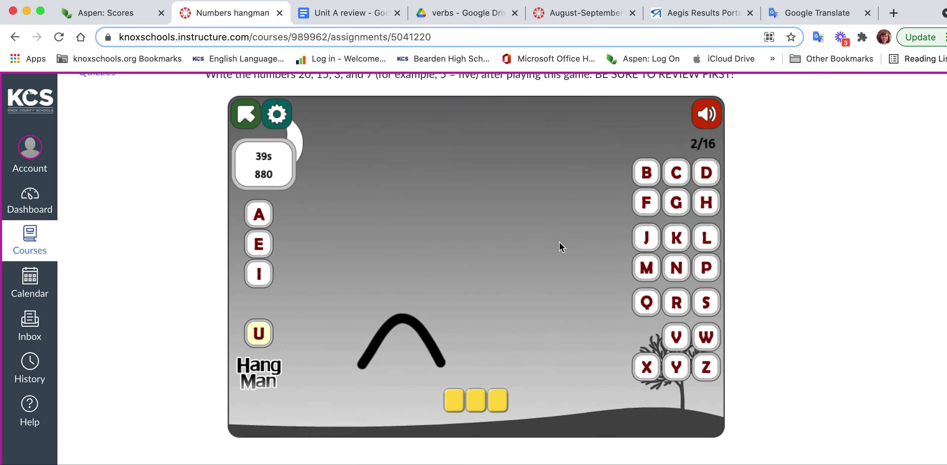
click(678, 270)
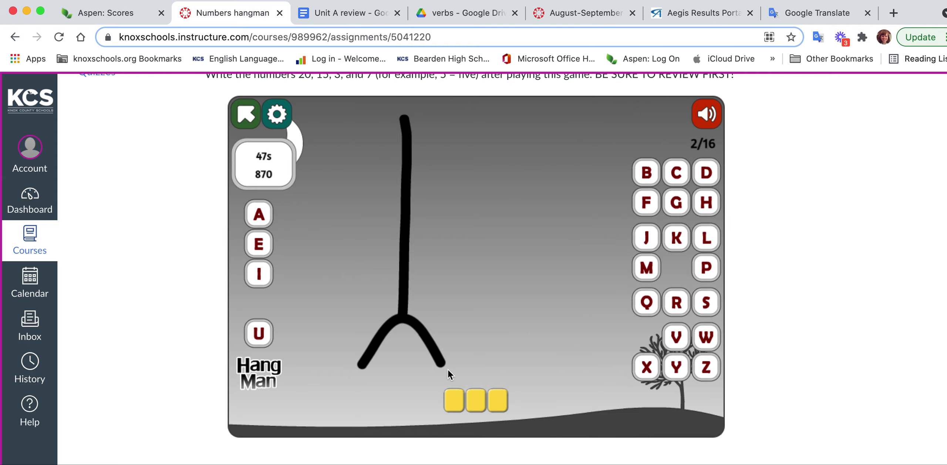
click(707, 305)
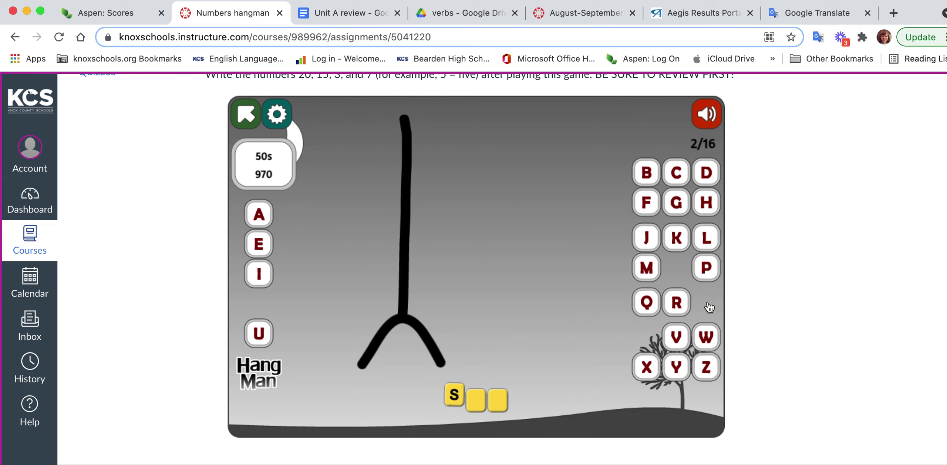
click(261, 275)
click(648, 370)
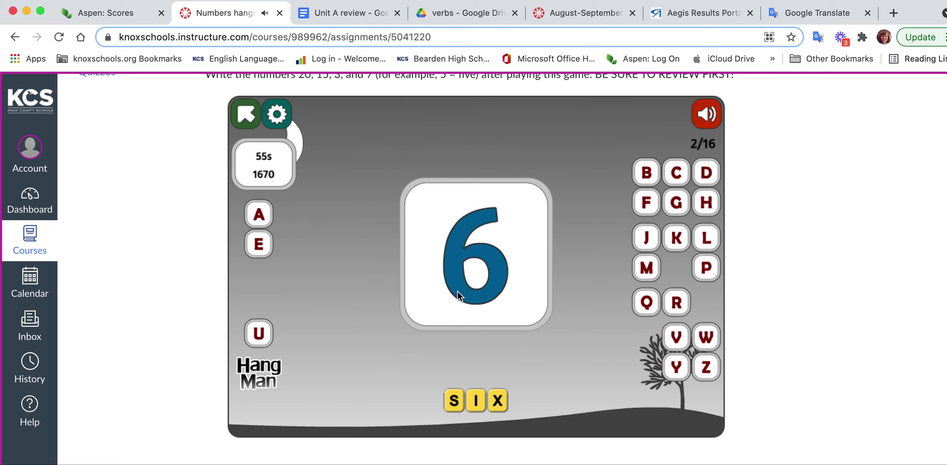
scroll(395, 215, up, 3)
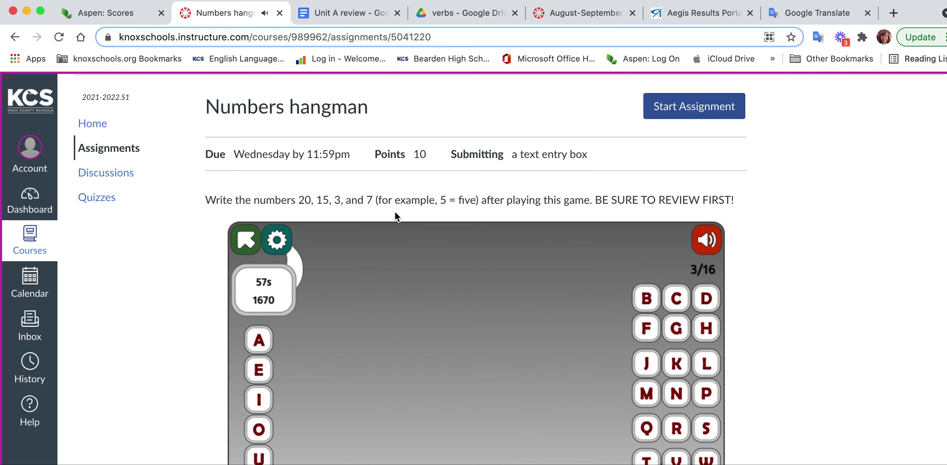
scroll(395, 216, down, 5)
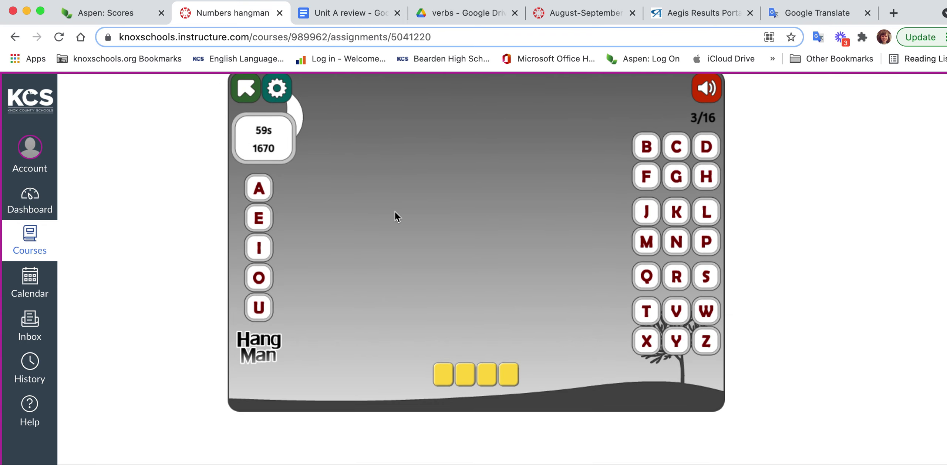
scroll(395, 216, up, 5)
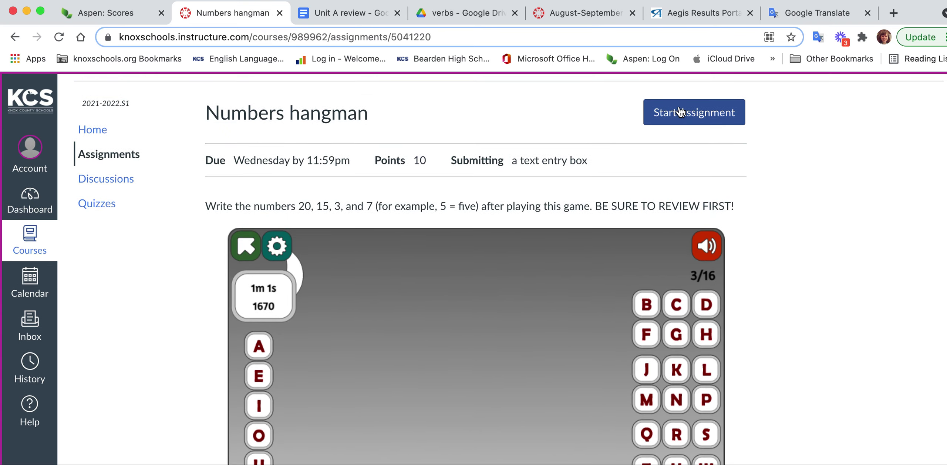
Start the Numbers hangman text entry and select '20, 15, 3, and 7' in the instructions.
click(664, 121)
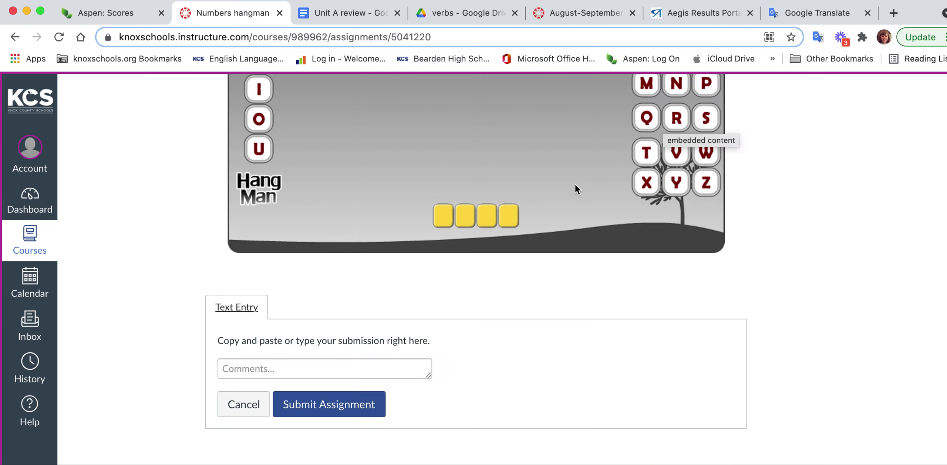
scroll(576, 190, up, 2)
scroll(429, 275, up, 2)
scroll(429, 276, up, 3)
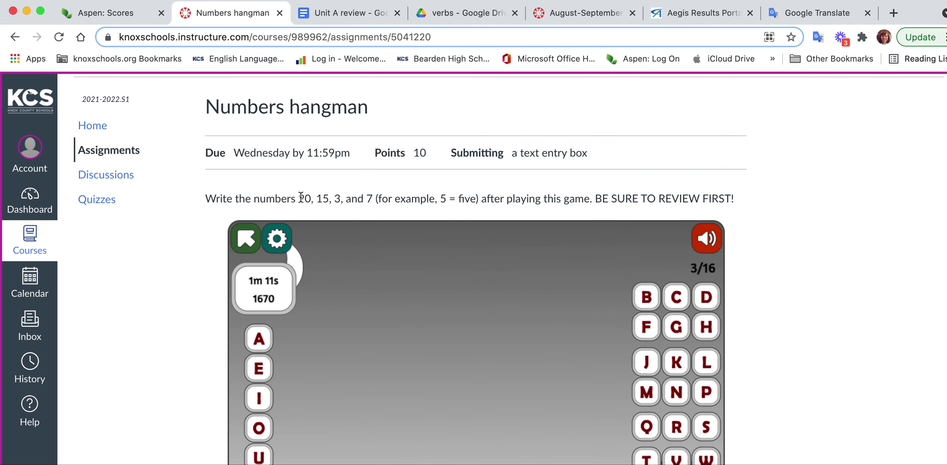
mouse_move(299, 197)
mouse_down()
mouse_move(364, 197)
mouse_move(293, 198)
mouse_up()
click(372, 198)
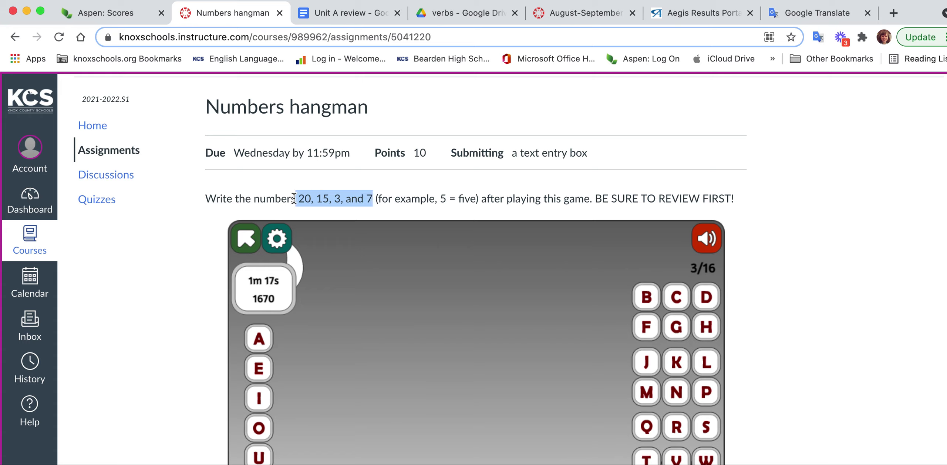
right_click(307, 197)
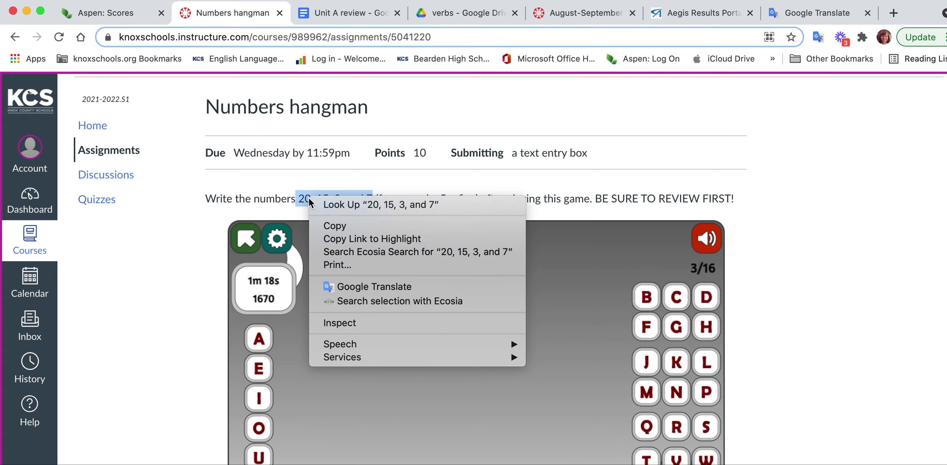
Copy '20, 15, 3, and 7' and paste it, matching style, into the answer editor.
click(327, 224)
scroll(327, 223, down, 1)
scroll(327, 223, down, 3)
scroll(328, 223, down, 3)
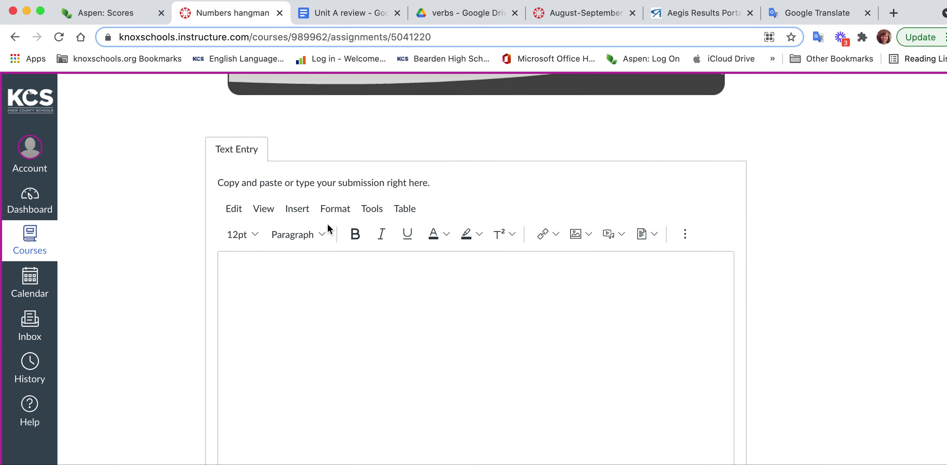
right_click(313, 274)
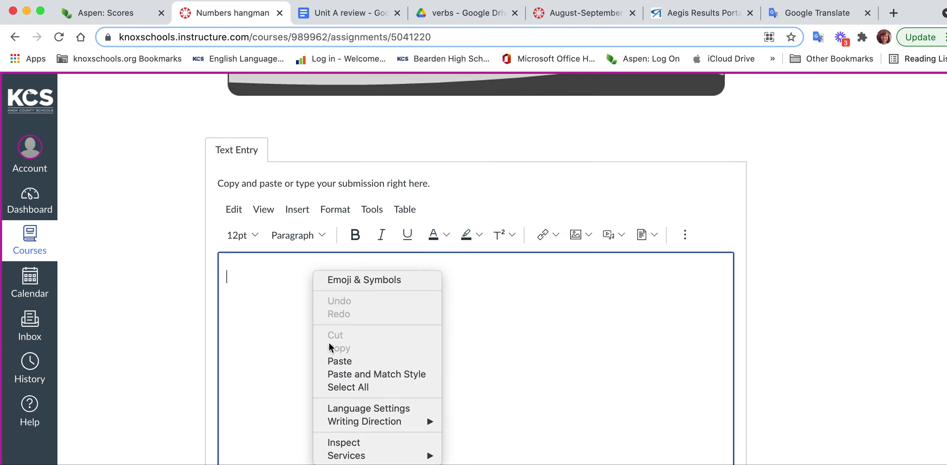
click(338, 372)
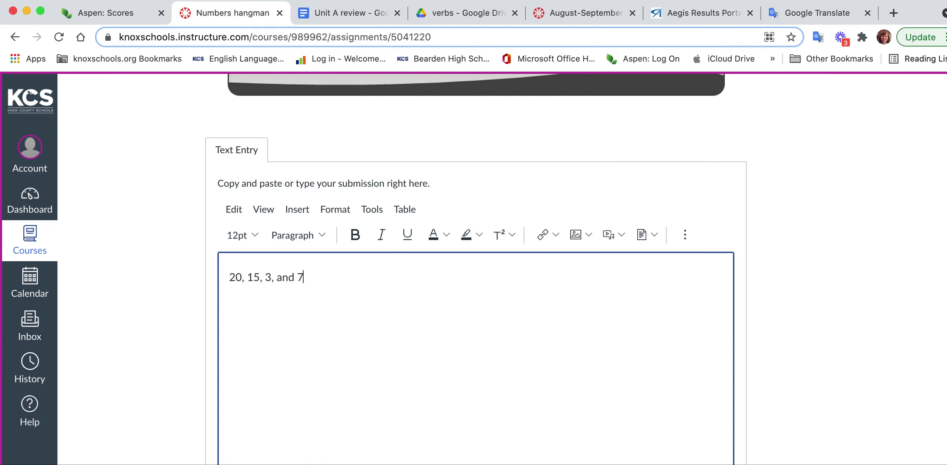
Add Twenty, fifteen, three and severn on new lines, then submit the answer.
key(Return)
text(Twen)
text(ty )
text(1)
key(BackSpace)
text(fiftee)
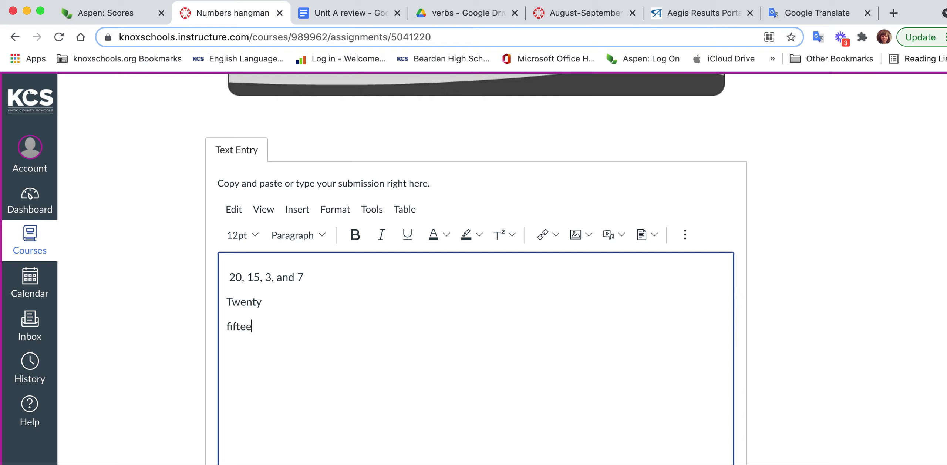
text(n)
key(Return)
text(three )
text(a)
key(BackSpace)
key(Return)
text(severn)
scroll(813, 235, down, 3)
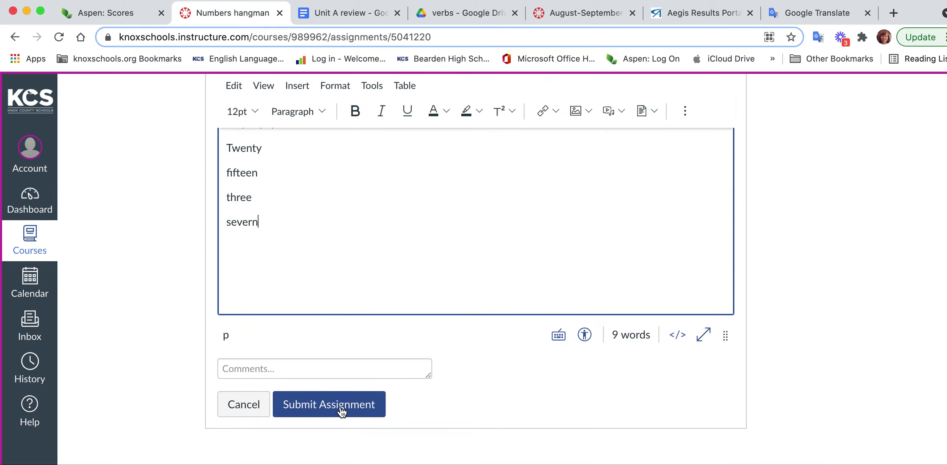
click(329, 404)
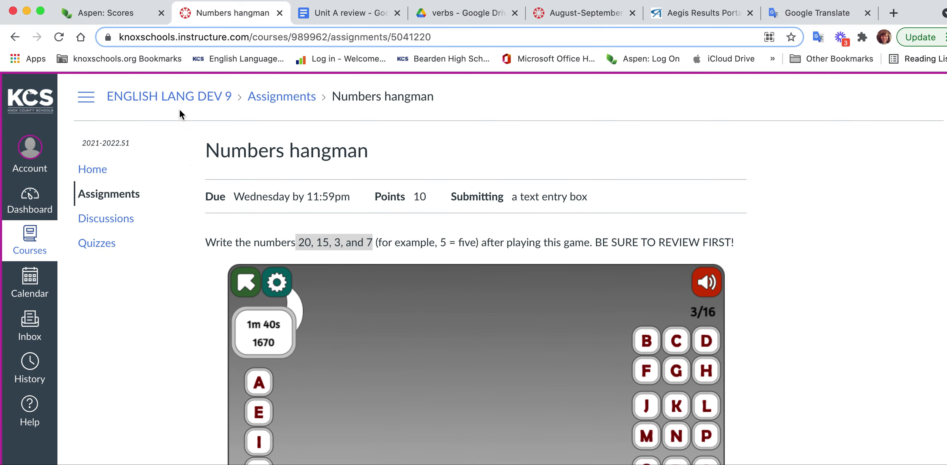
Leave the Numbers hangman page, confirming despite unsaved changes.
click(190, 99)
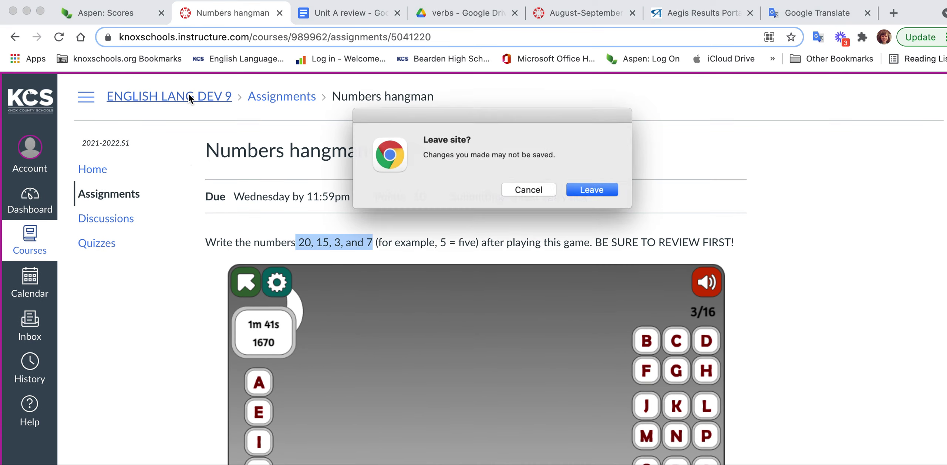
click(580, 194)
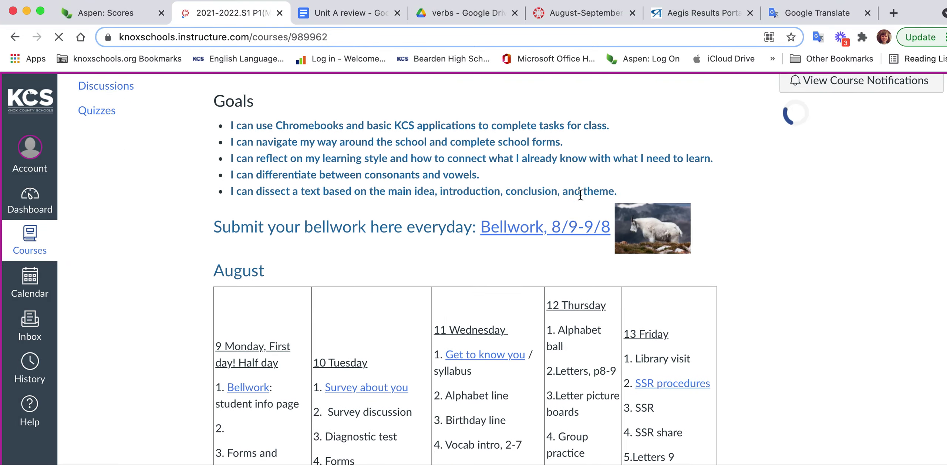
scroll(580, 195, down, 5)
scroll(581, 194, down, 5)
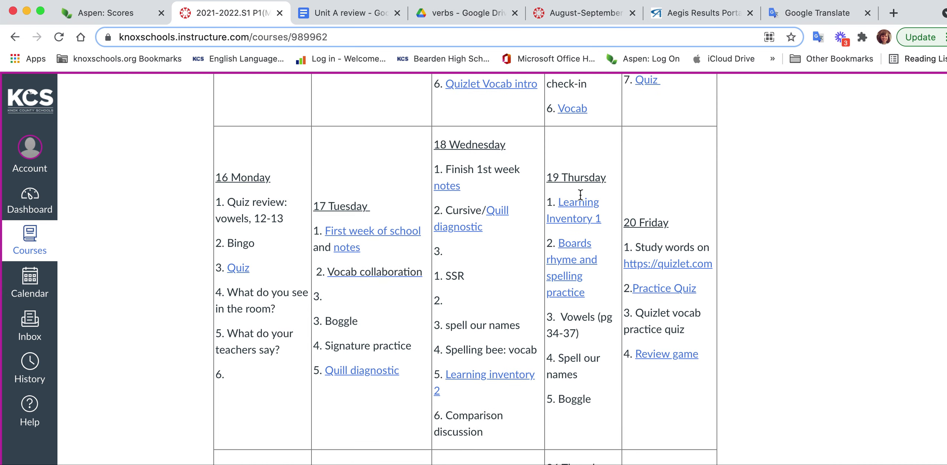
scroll(580, 195, down, 1)
scroll(580, 195, down, 4)
scroll(580, 195, down, 3)
scroll(581, 195, down, 2)
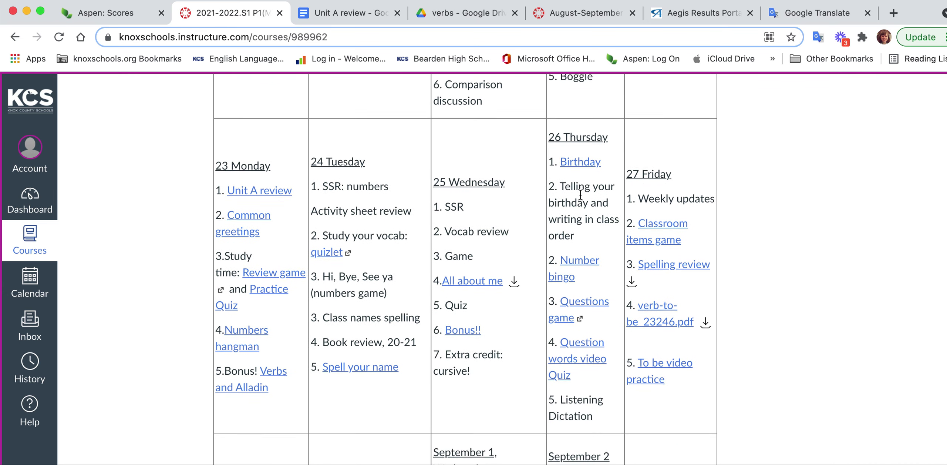
scroll(580, 195, down, 1)
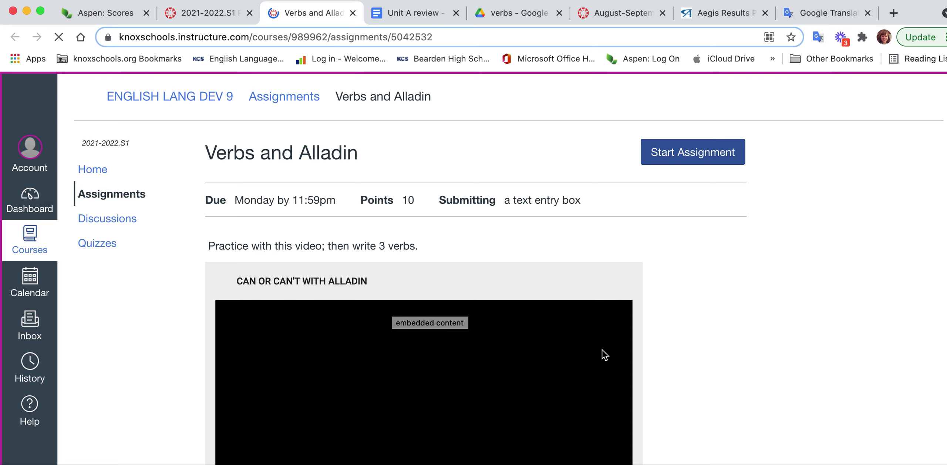
scroll(639, 376, down, 1)
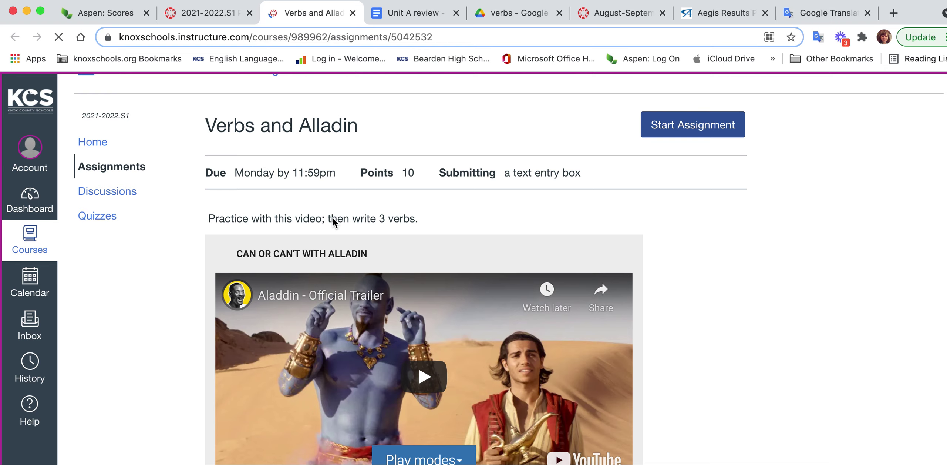
scroll(452, 263, down, 1)
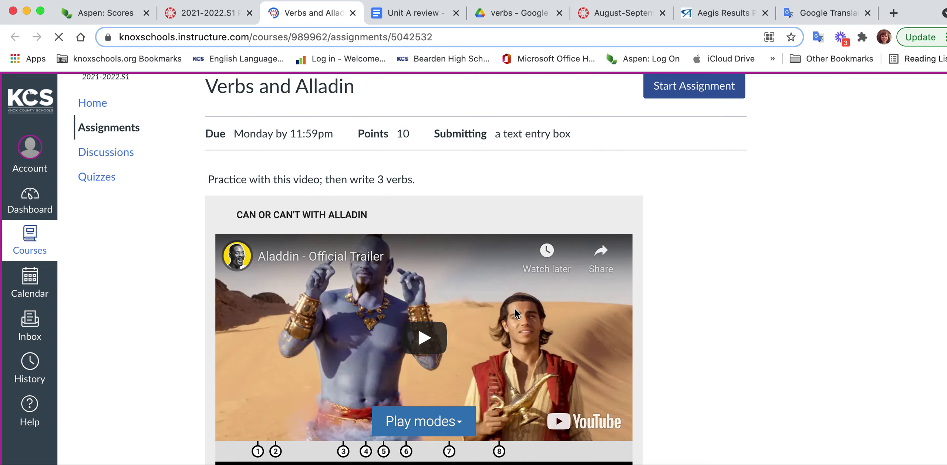
scroll(473, 303, down, 3)
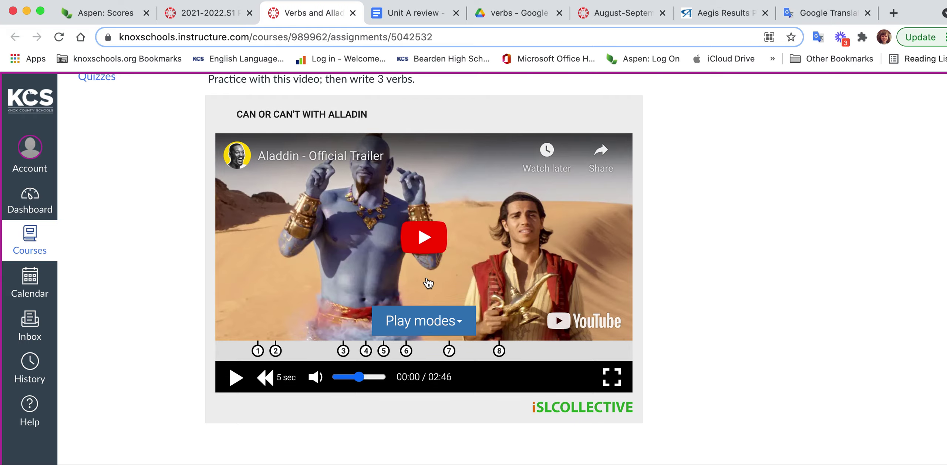
Play the Aladdin video, answer 'run' and 'jump', then start the text-entry submission.
click(424, 252)
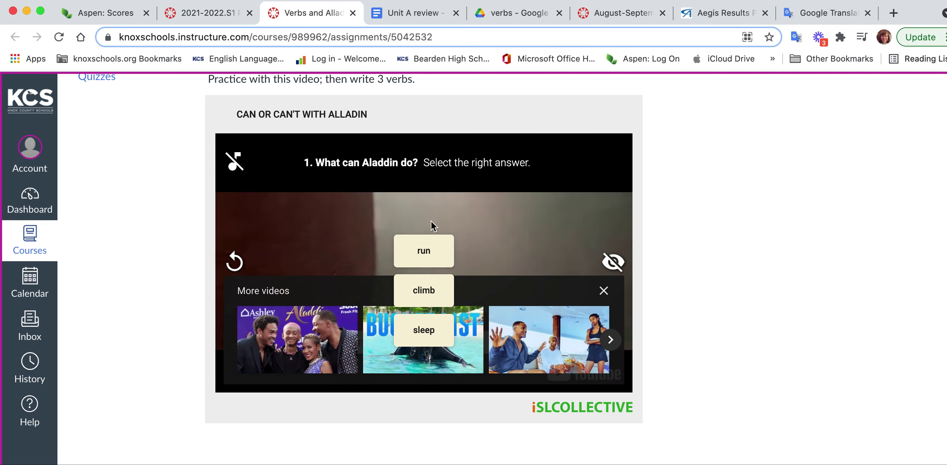
click(420, 263)
click(603, 157)
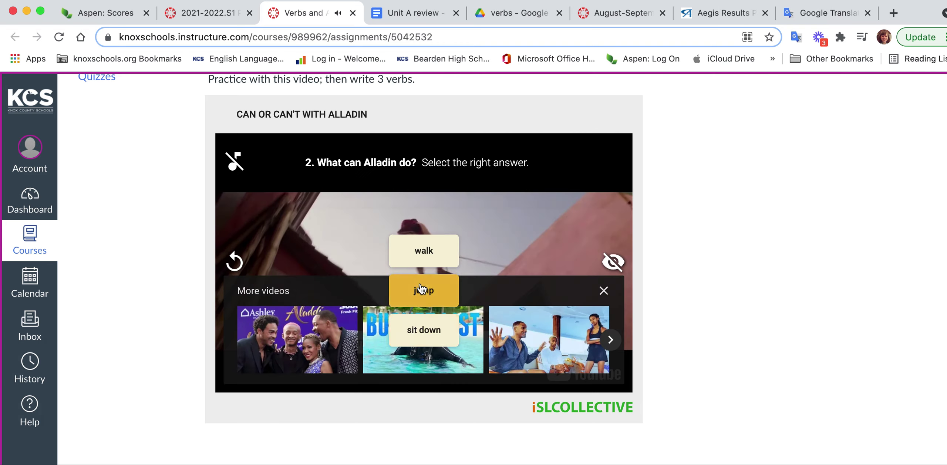
click(419, 289)
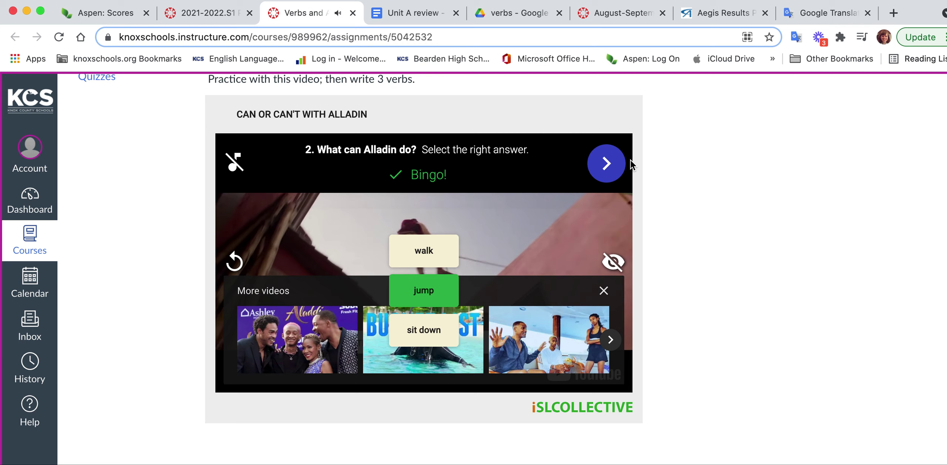
scroll(698, 257, up, 5)
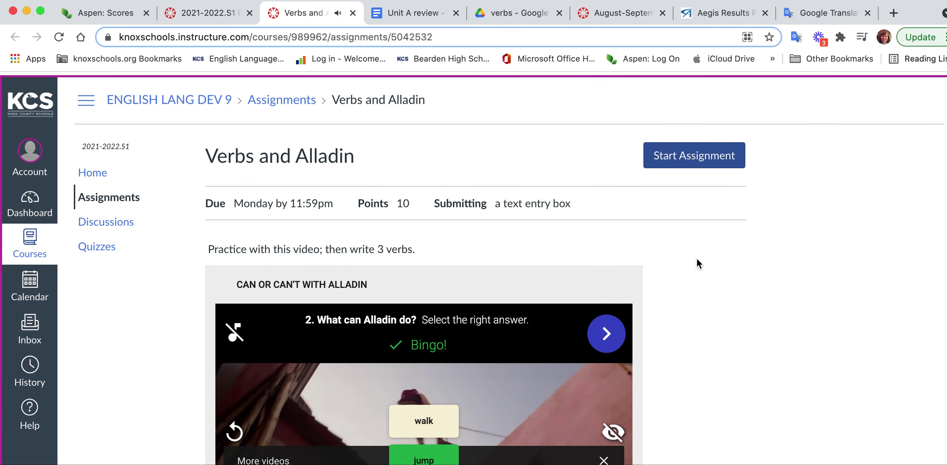
click(697, 152)
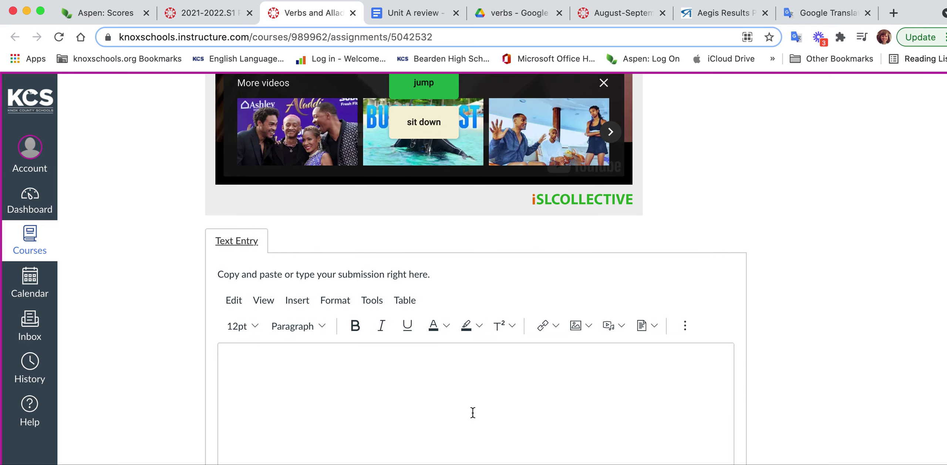
Type jump, walk and run as the answer, then head to ENGLISH LANG DEV 9.
click(472, 412)
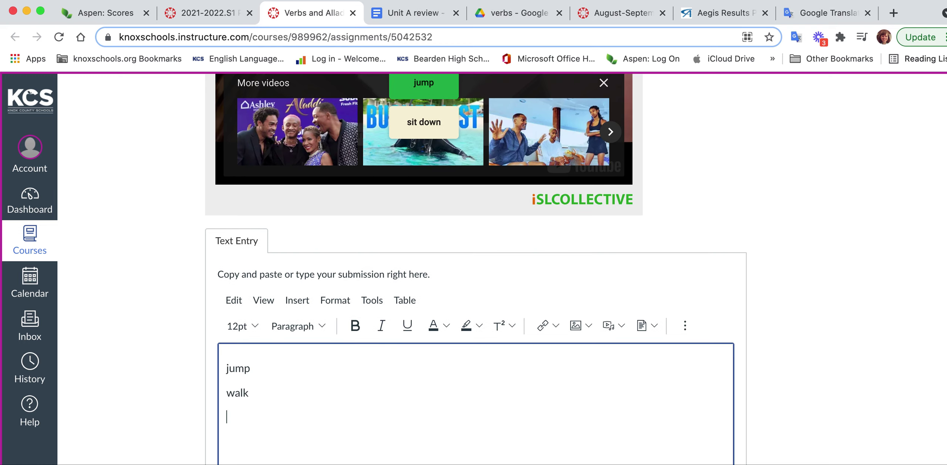
scroll(530, 387, down, 4)
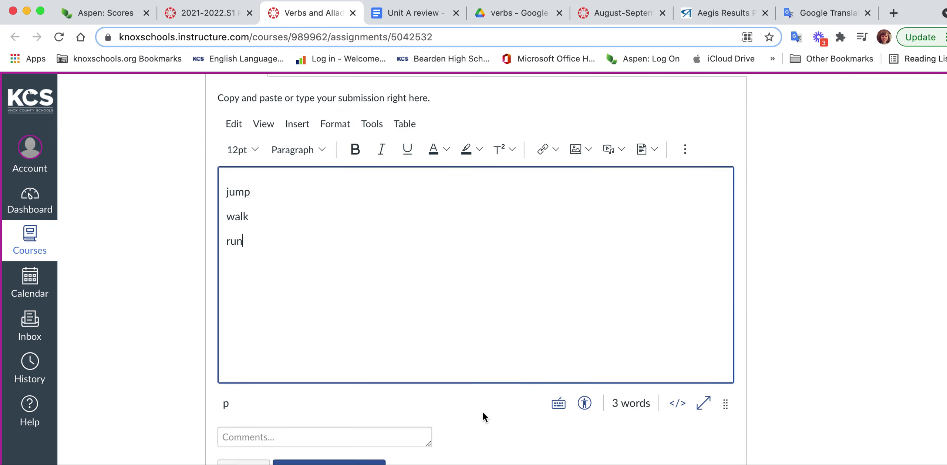
scroll(482, 410, down, 1)
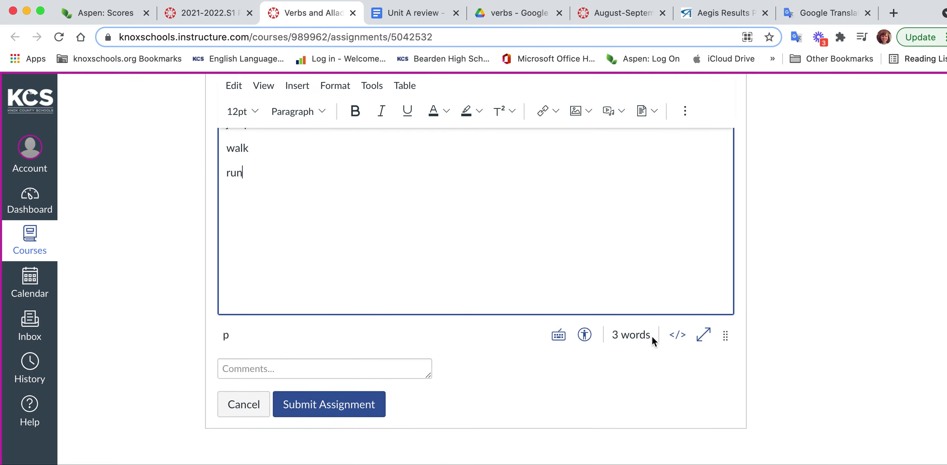
scroll(651, 336, up, 5)
scroll(651, 335, up, 5)
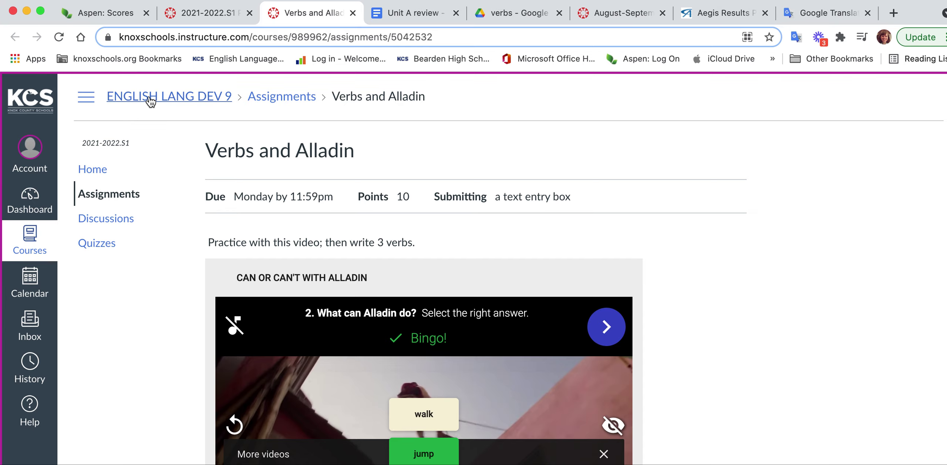
click(149, 101)
Confirm leaving the Verbs and Alladin page for the course home.
click(595, 191)
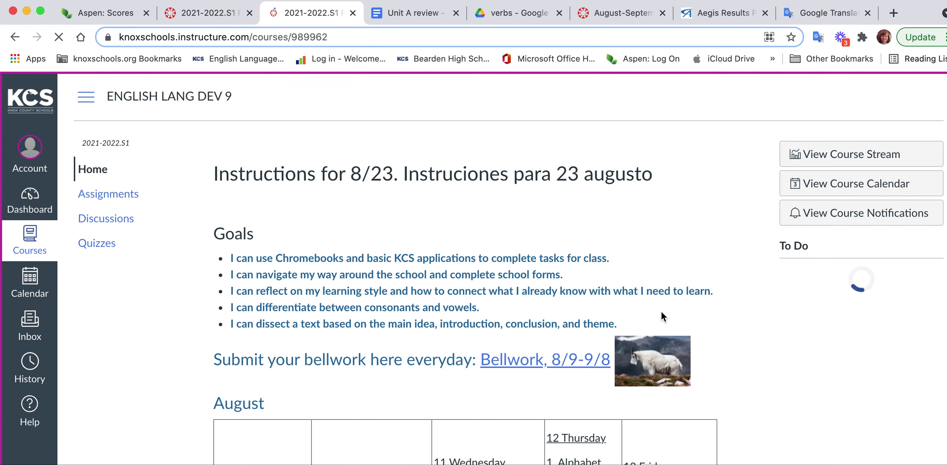
scroll(661, 316, down, 1)
scroll(661, 316, down, 1)
scroll(661, 316, down, 1)
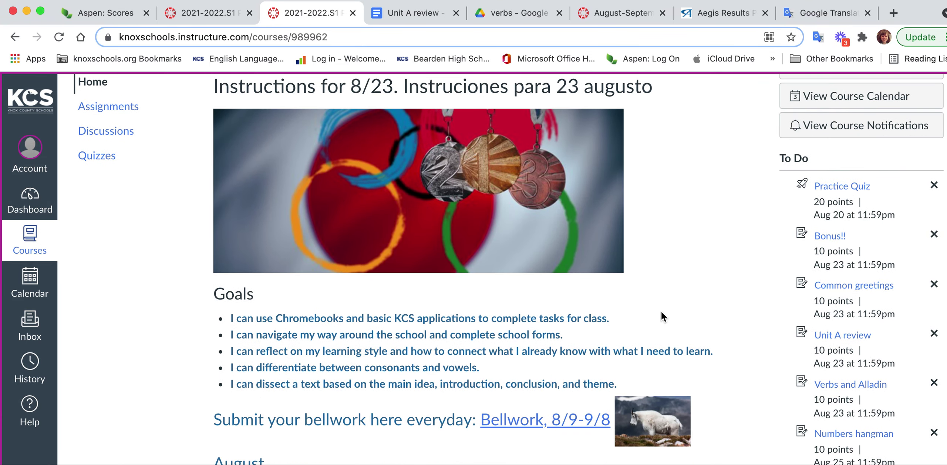
scroll(661, 316, down, 1)
scroll(661, 316, down, 1)
scroll(661, 316, down, 3)
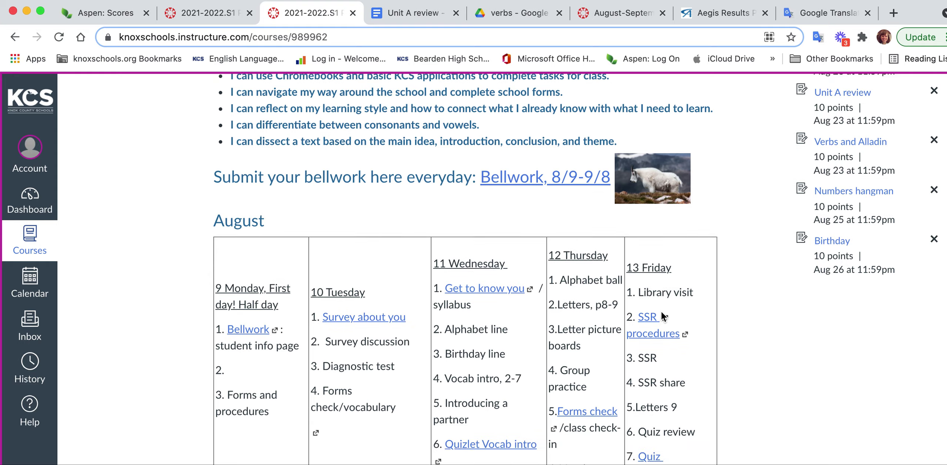
scroll(661, 316, down, 2)
scroll(662, 311, down, 2)
scroll(662, 310, down, 1)
scroll(662, 311, down, 1)
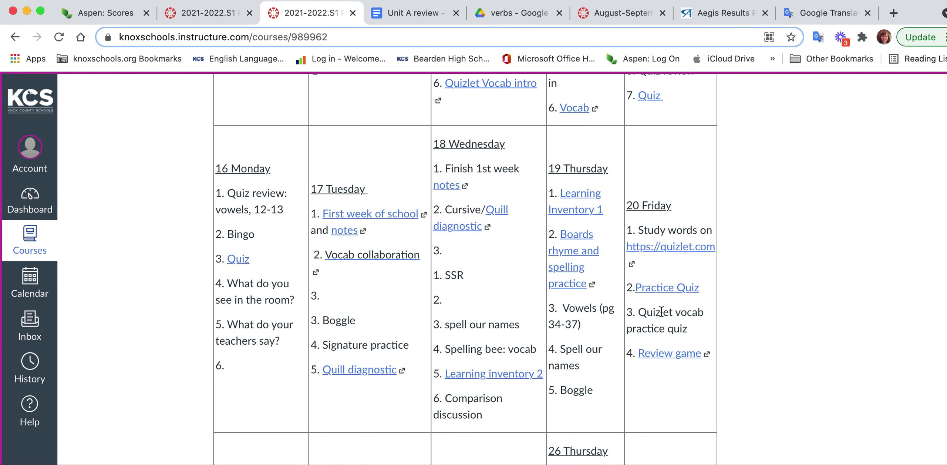
scroll(662, 311, down, 1)
scroll(660, 312, down, 1)
scroll(661, 310, down, 2)
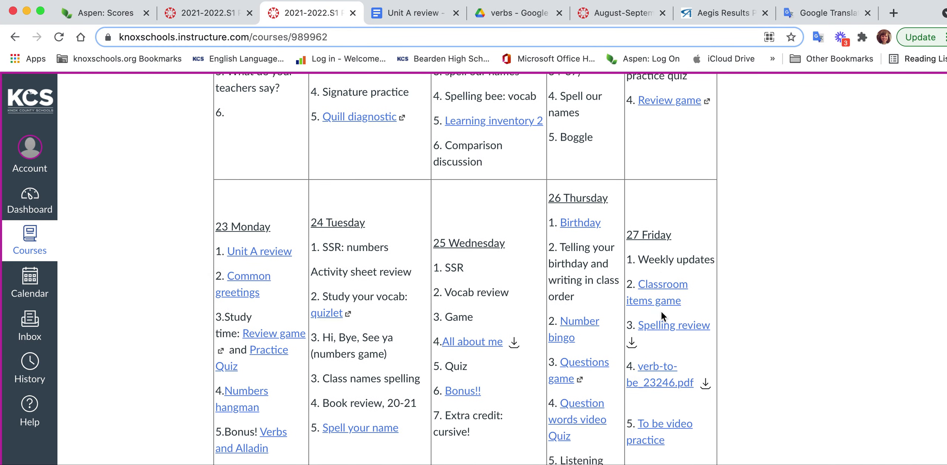
scroll(661, 310, down, 1)
scroll(661, 311, down, 1)
scroll(661, 311, down, 1)
scroll(665, 313, down, 1)
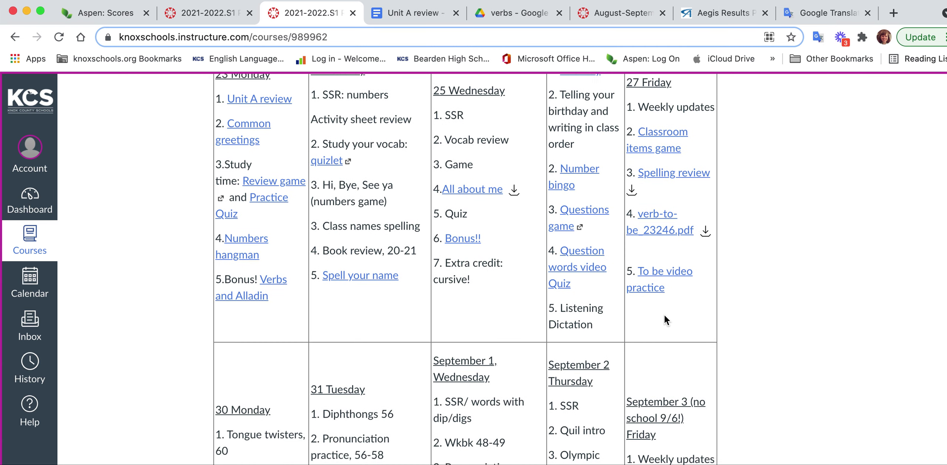
scroll(665, 319, up, 1)
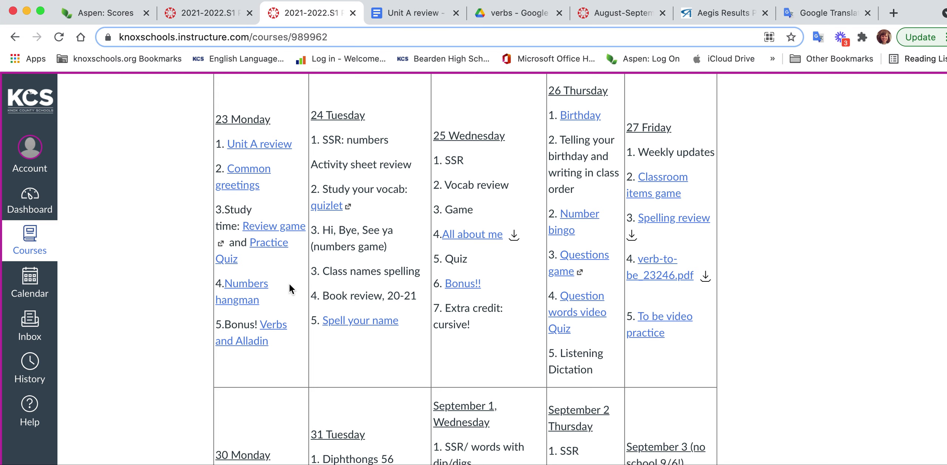
scroll(289, 284, up, 1)
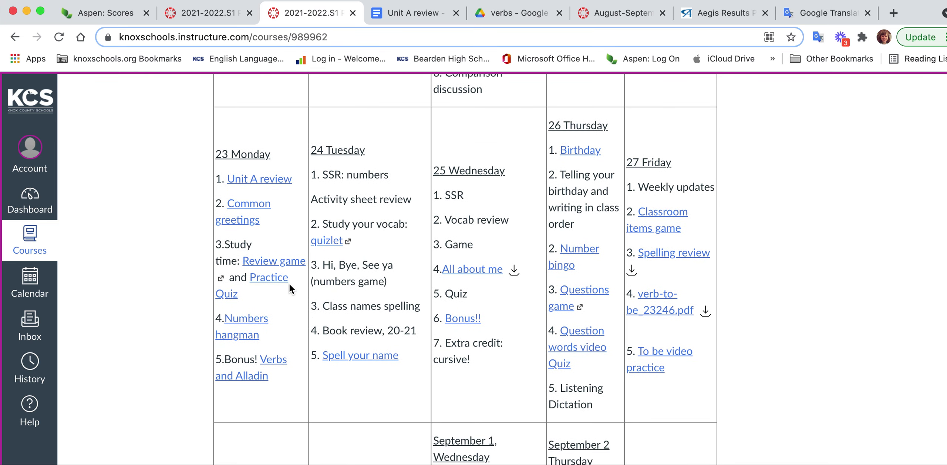
scroll(289, 284, down, 1)
scroll(290, 284, up, 1)
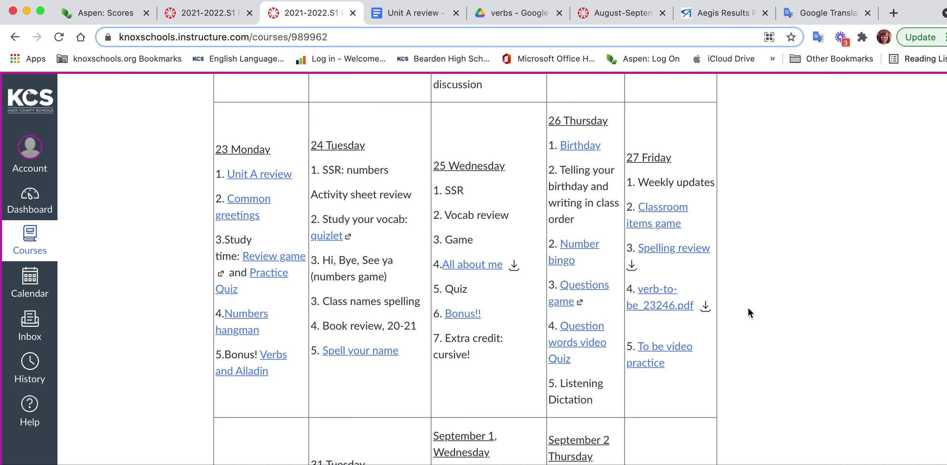
scroll(752, 312, up, 10)
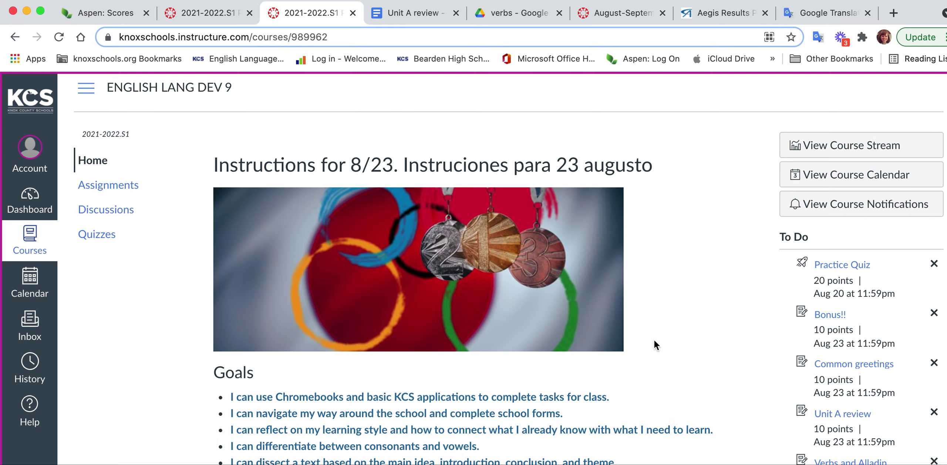